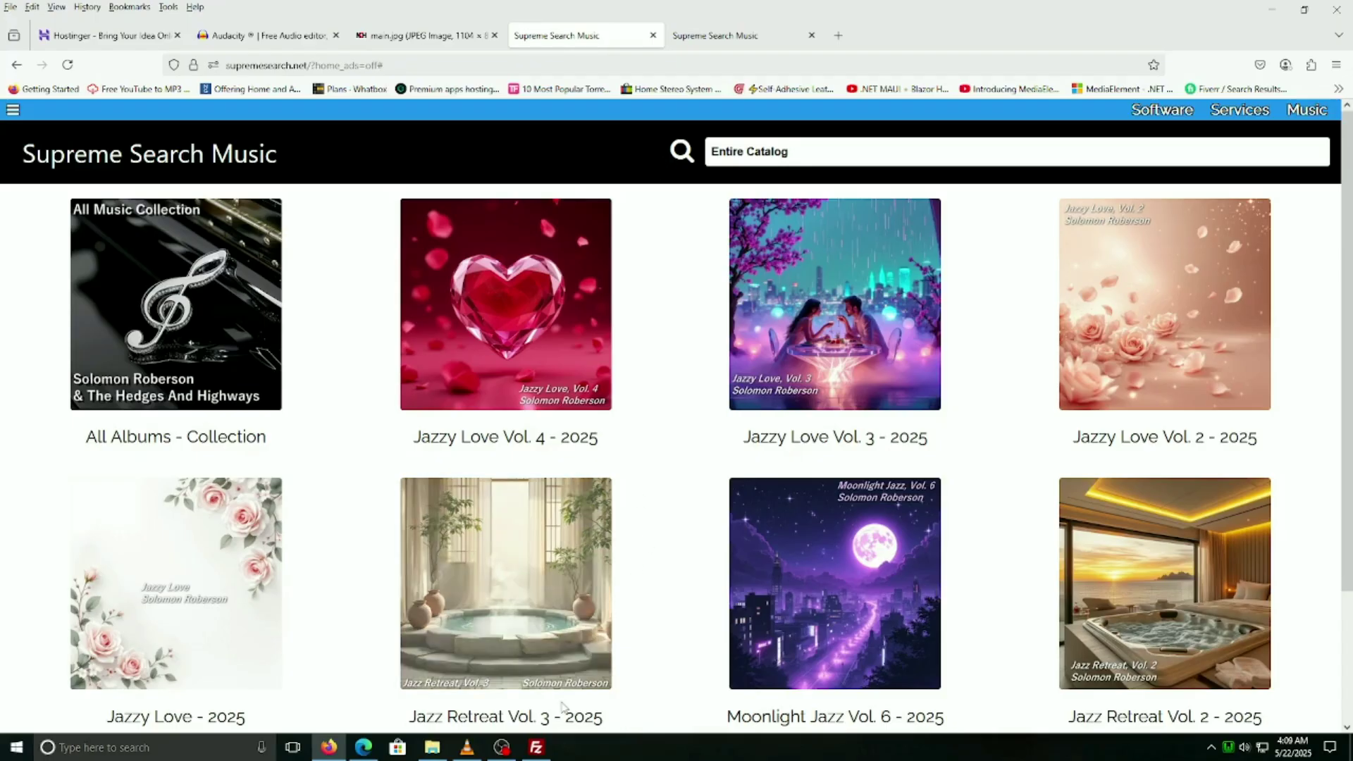
Bring FileZilla forward and move its local pane up to the sky-tunes folder.
mouse_move(541, 750)
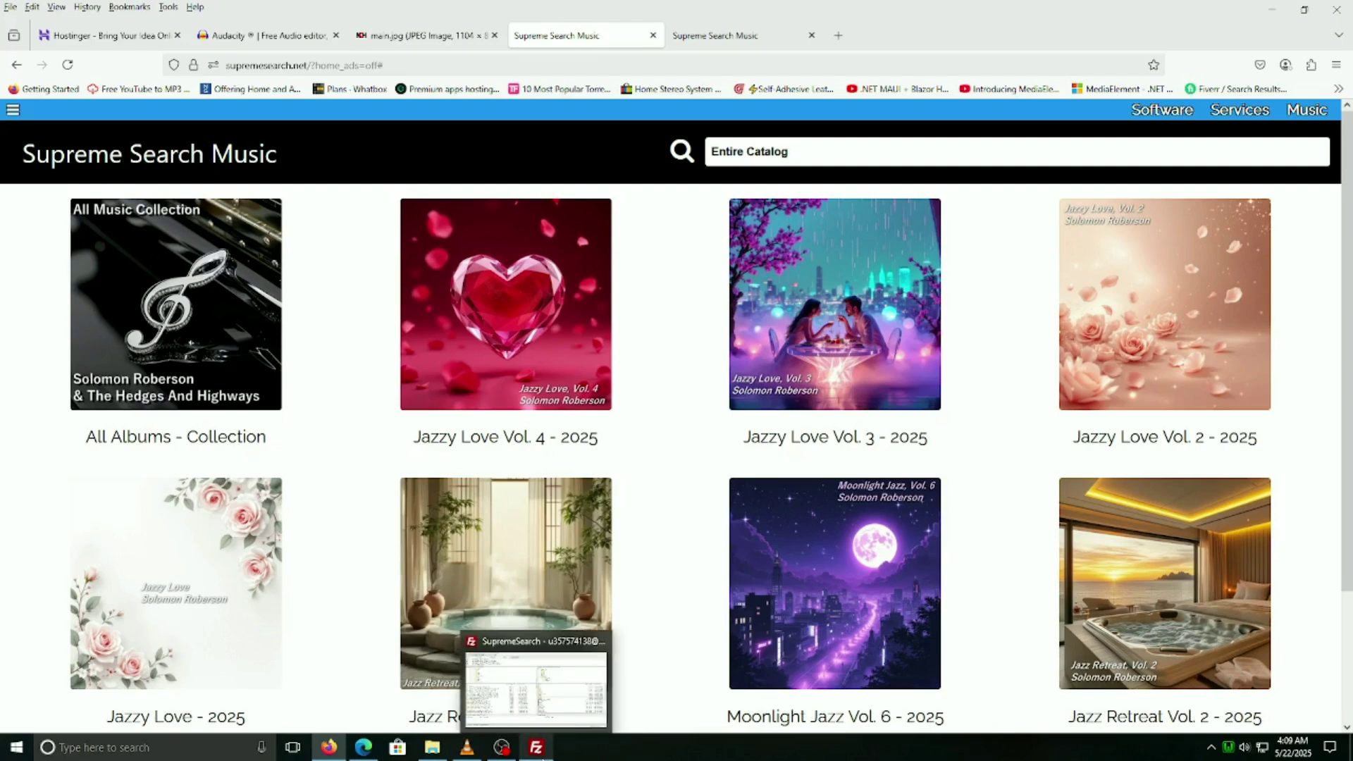
drag(538, 756, 592, 757)
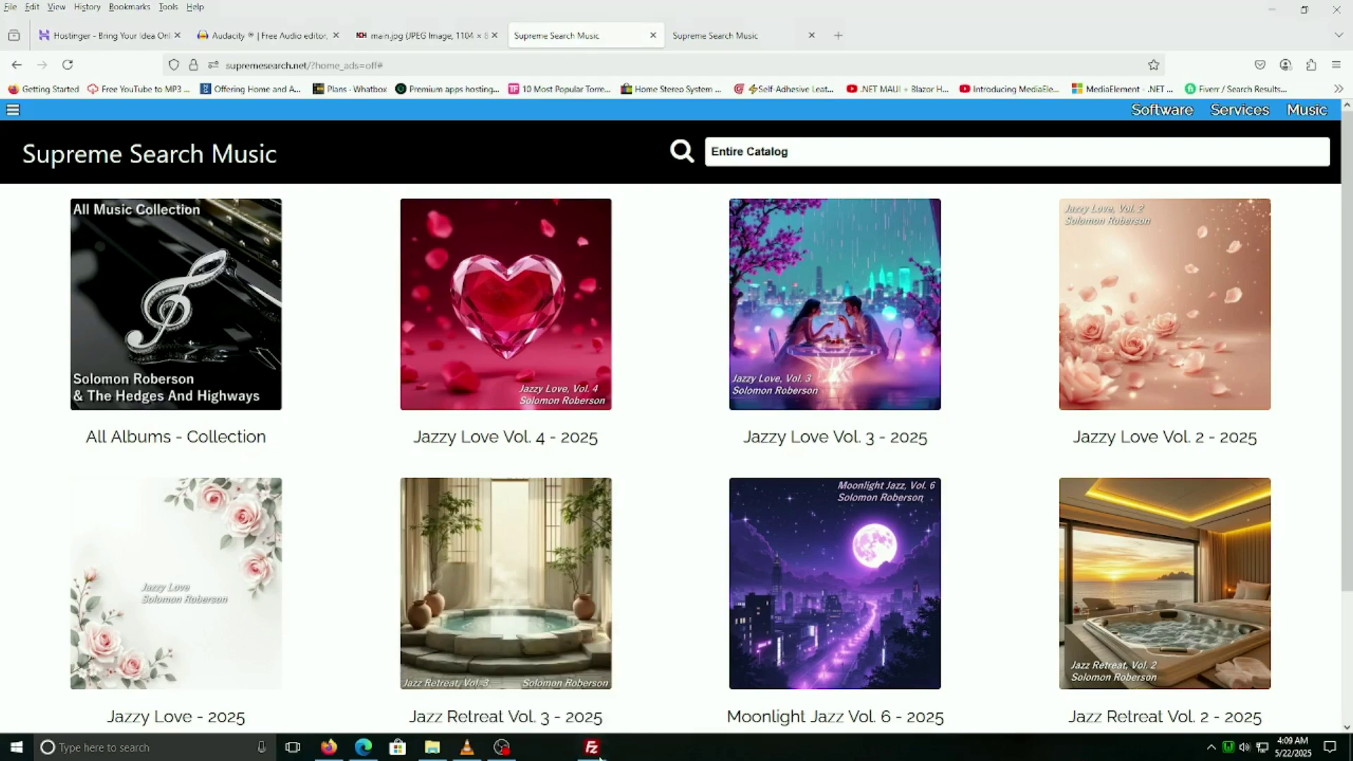
click(546, 755)
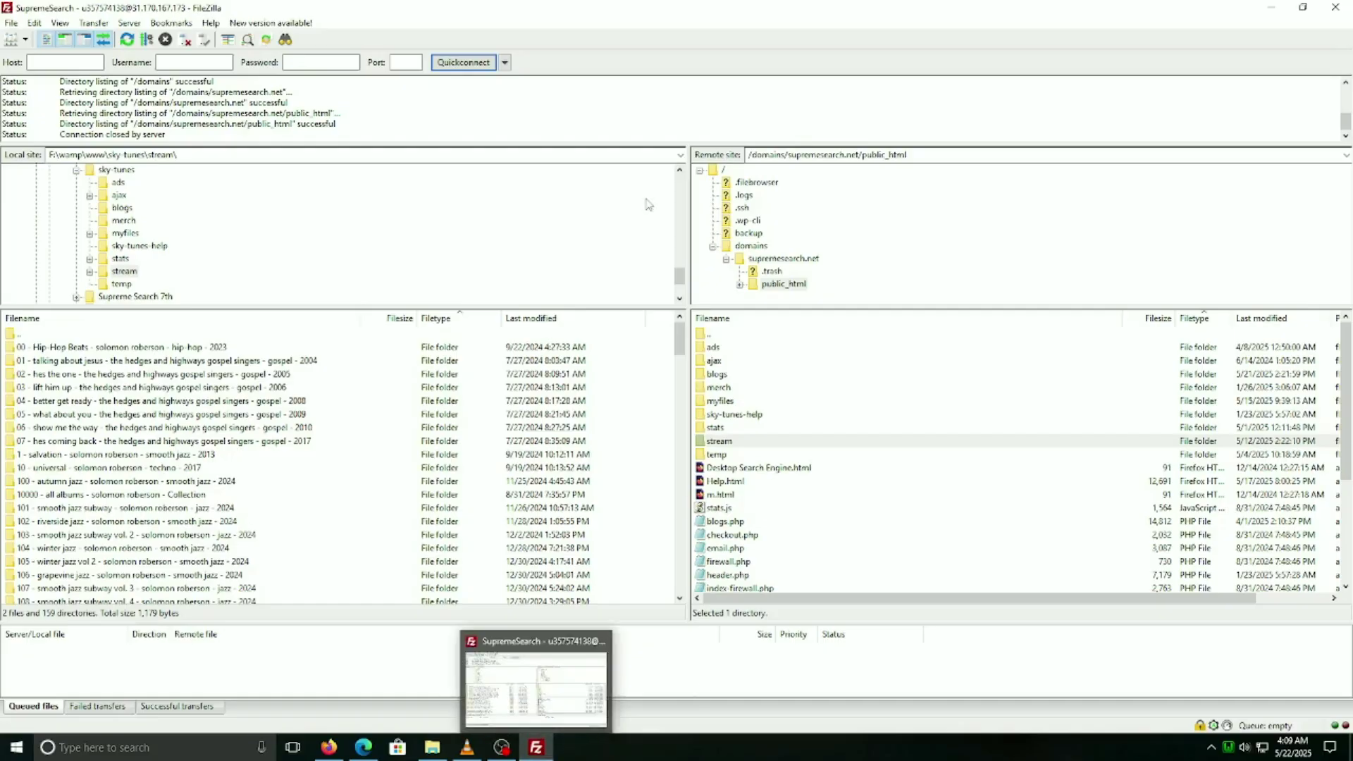
double_click(17, 334)
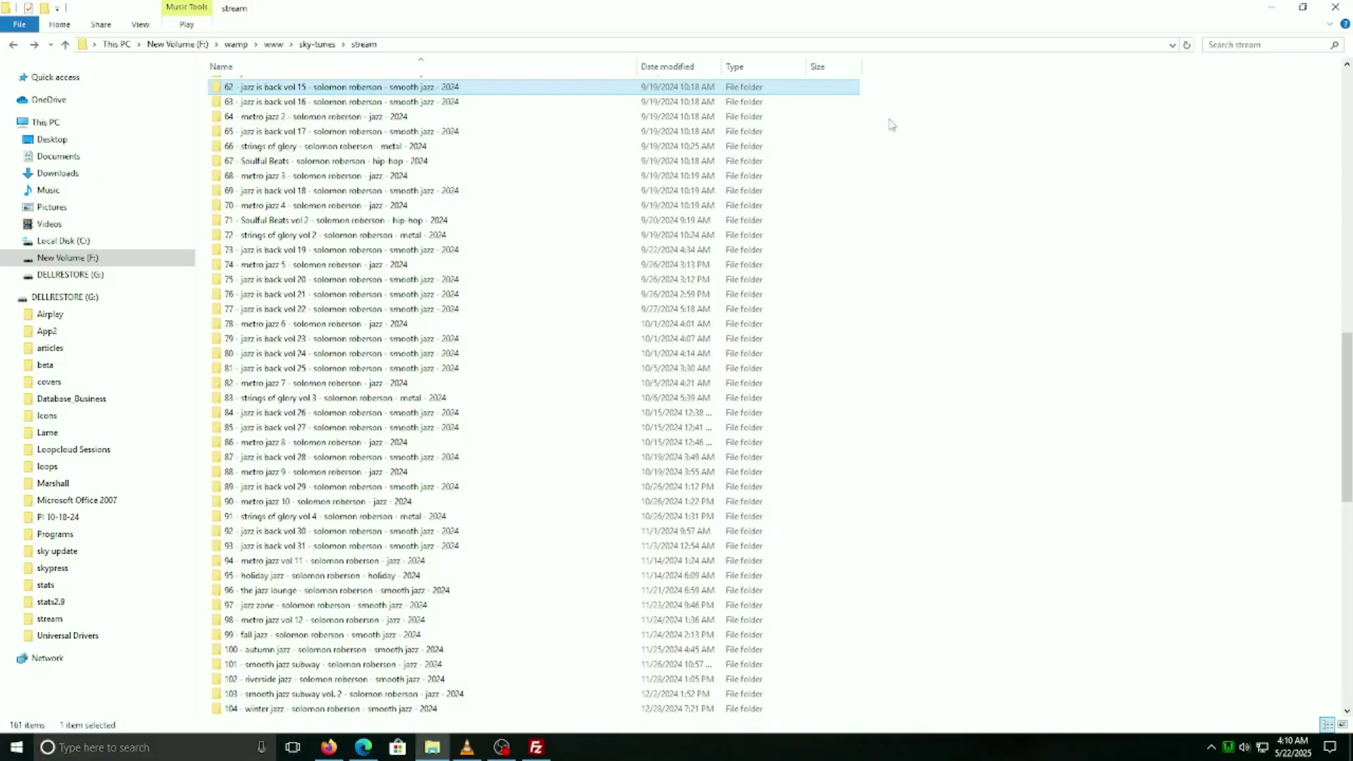
Open the Jazz Is Back Vol. 15 album folder and check cover.jpg in Paint and credits.txt.
double_click(289, 90)
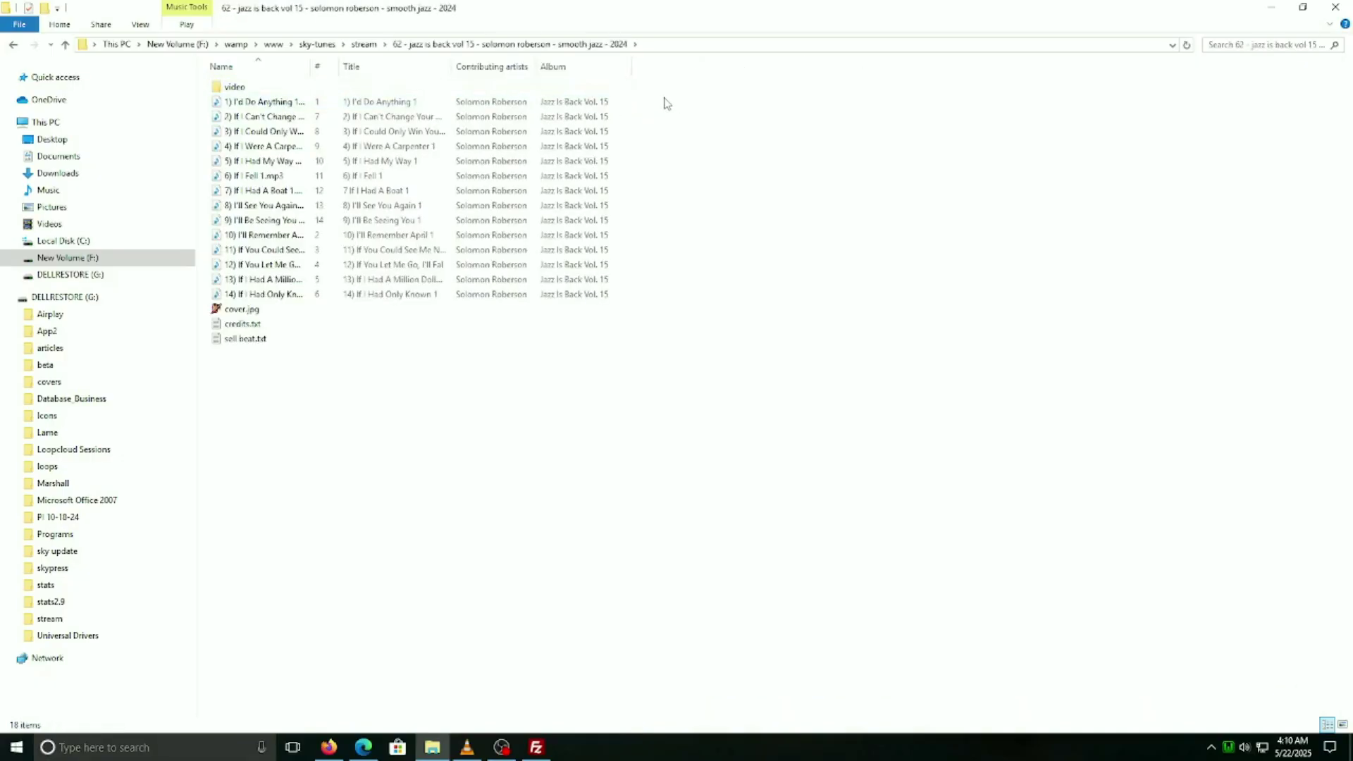
mouse_move(670, 100)
mouse_down()
mouse_move(496, 197)
mouse_move(449, 300)
mouse_up()
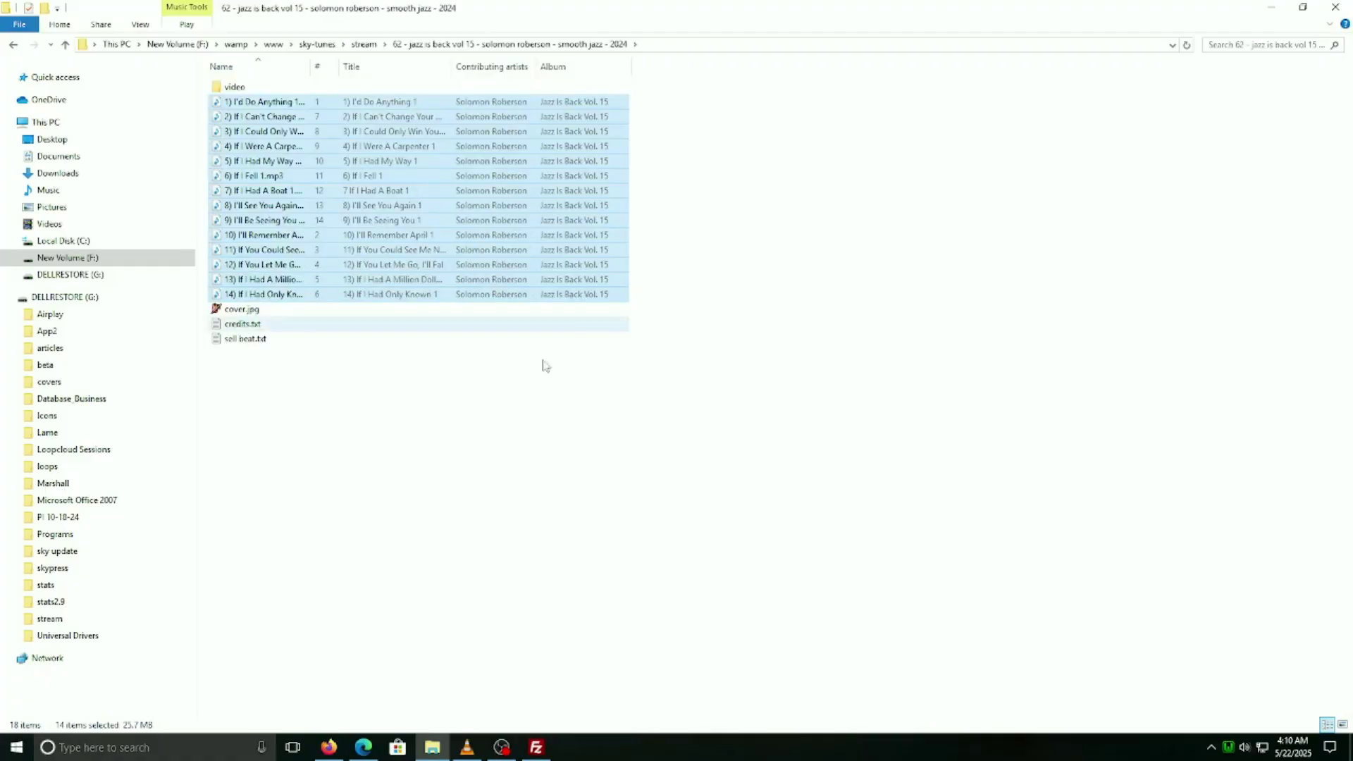
click(240, 311)
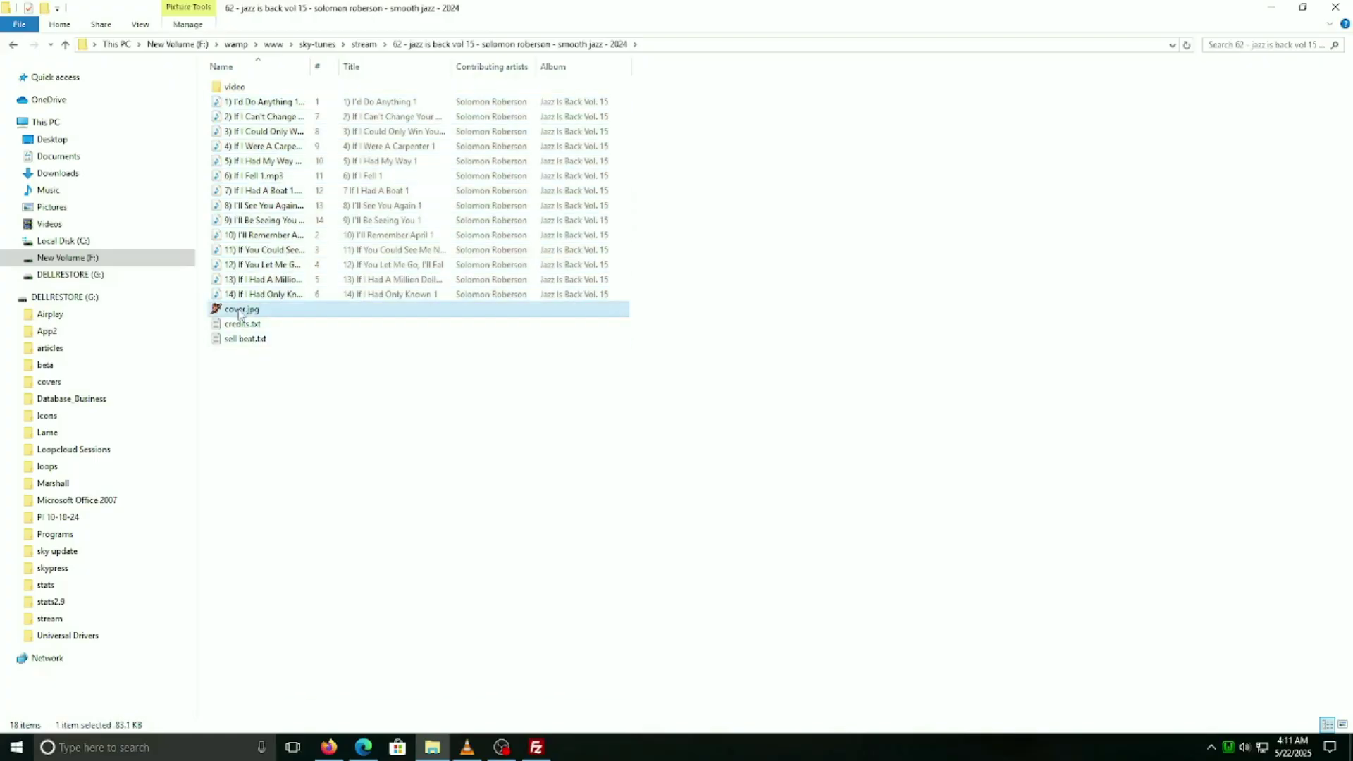
right_click(329, 313)
click(363, 367)
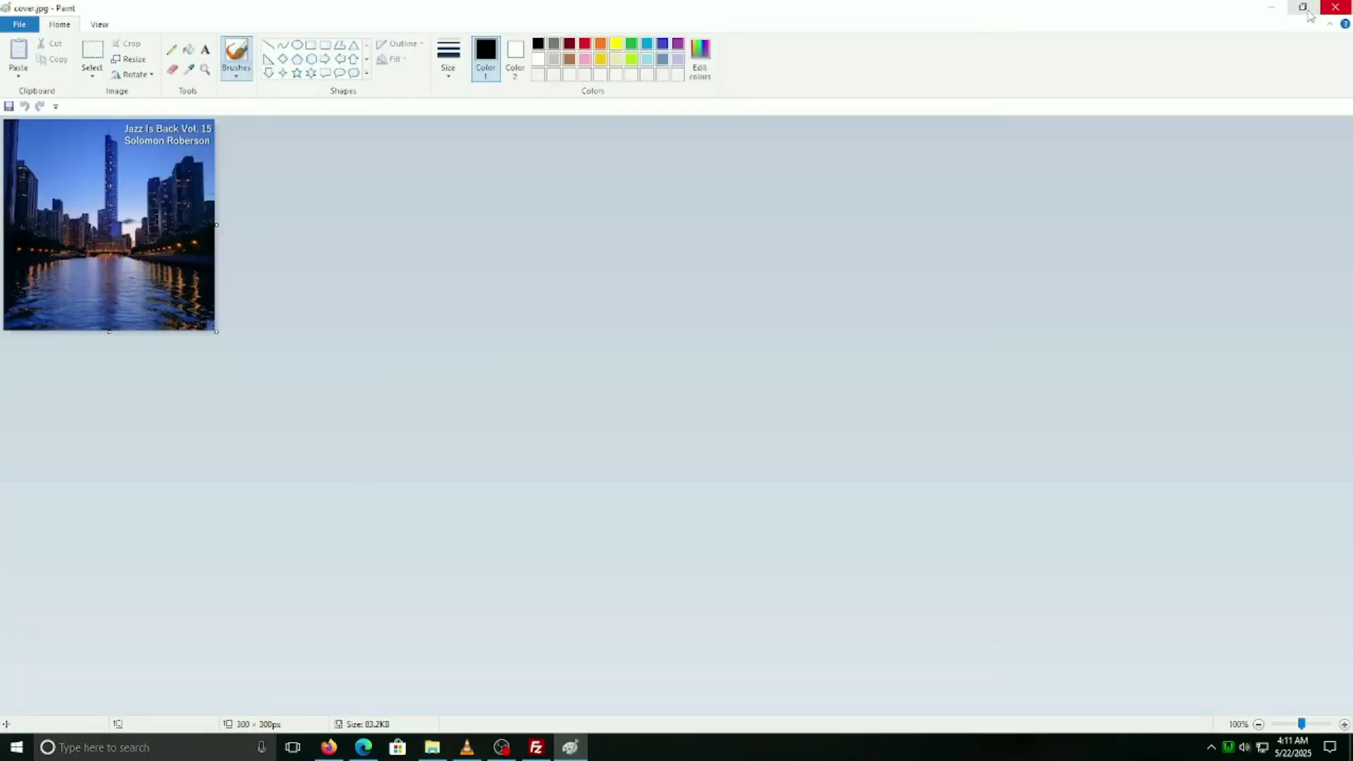
click(1305, 10)
click(994, 88)
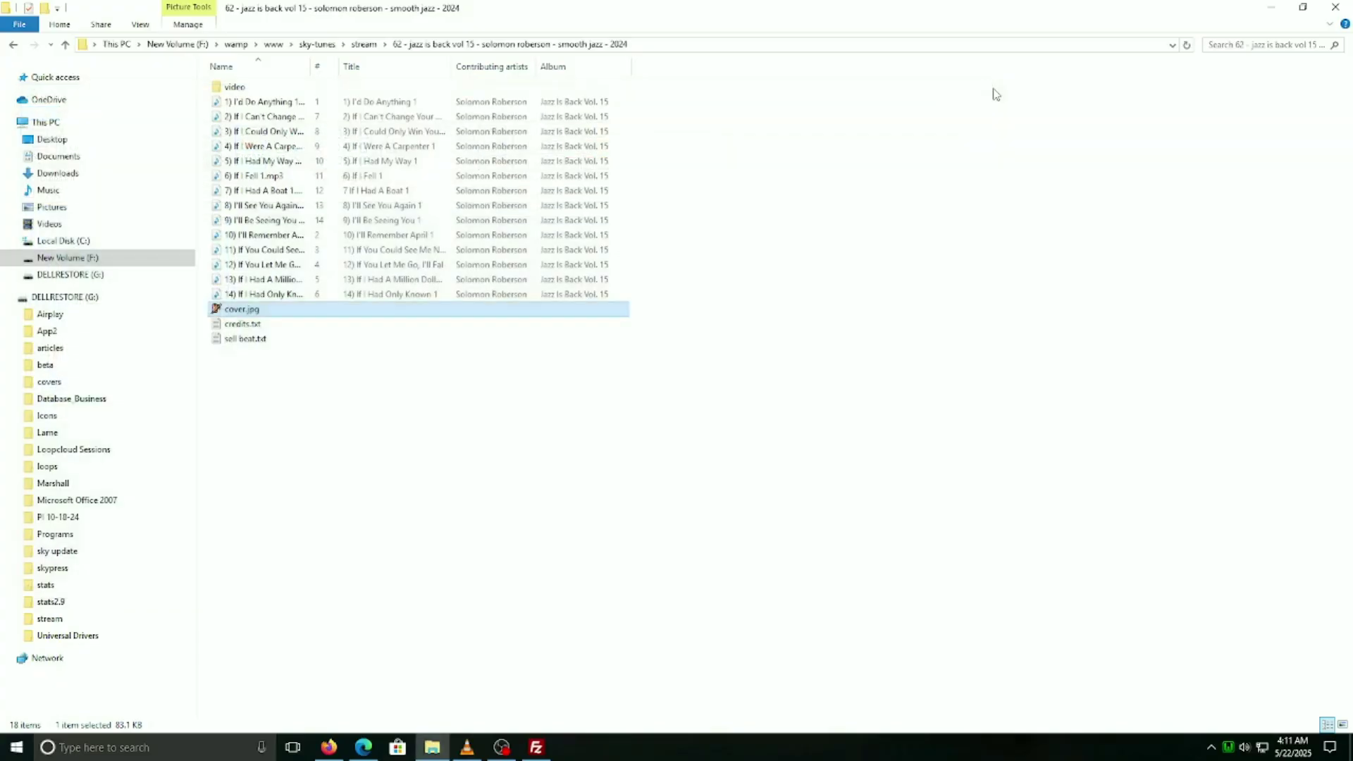
double_click(252, 326)
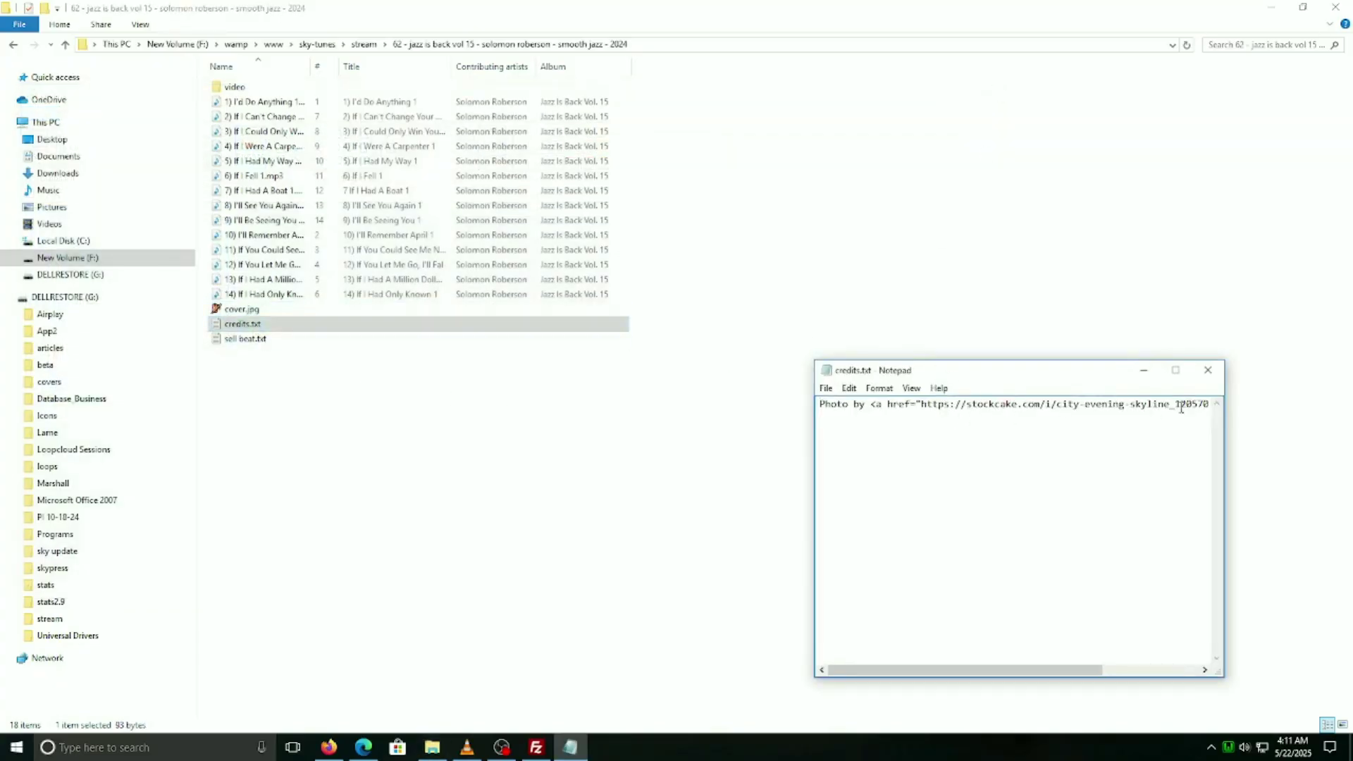
click(1208, 371)
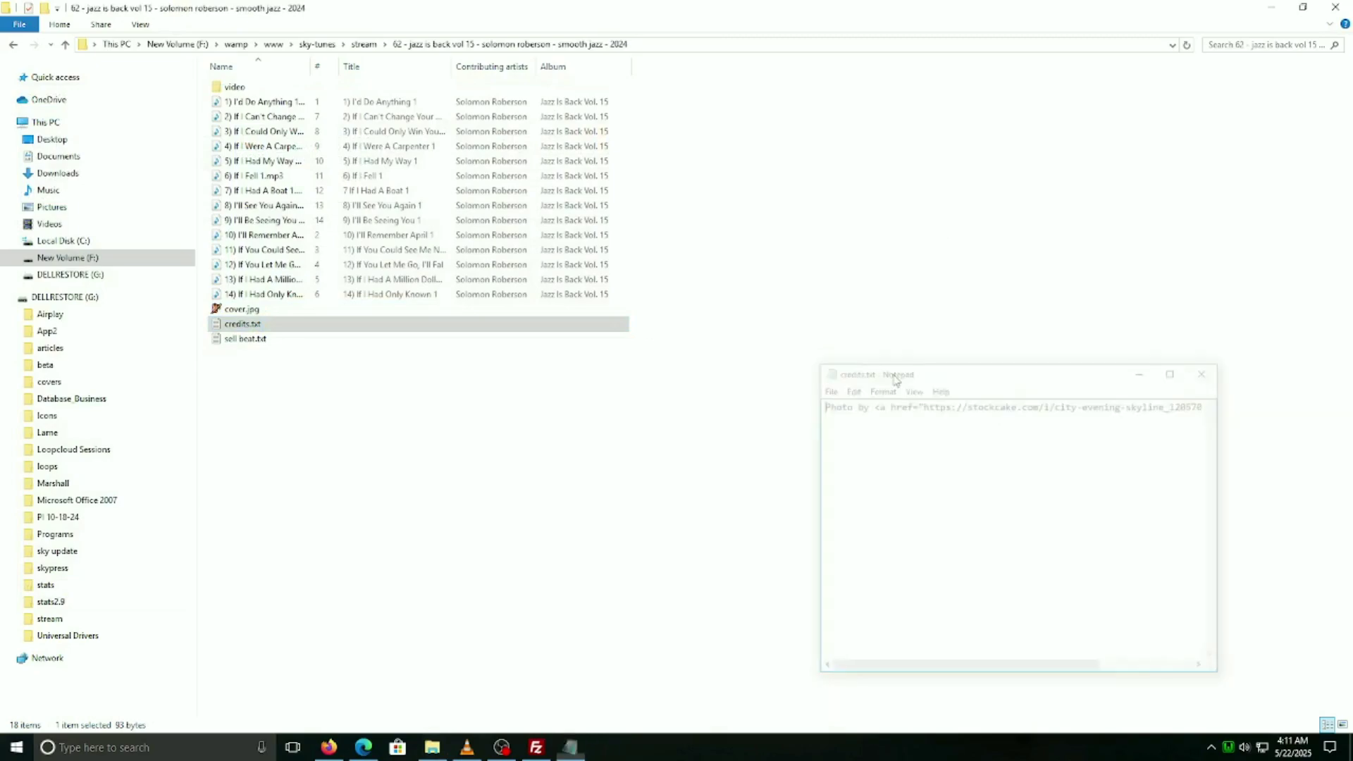
Open the album's video folder and review the stream.txt tracklist timings, then close it.
click(274, 341)
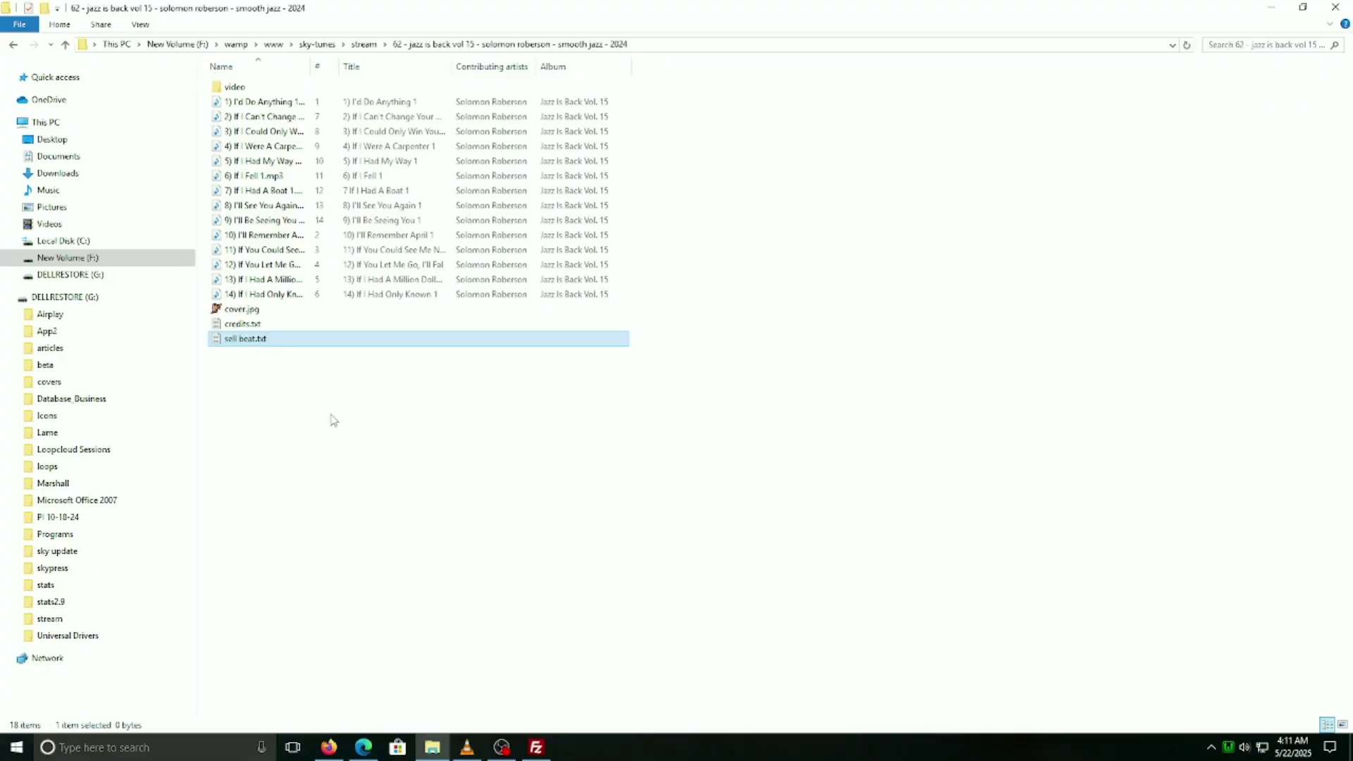
click(247, 90)
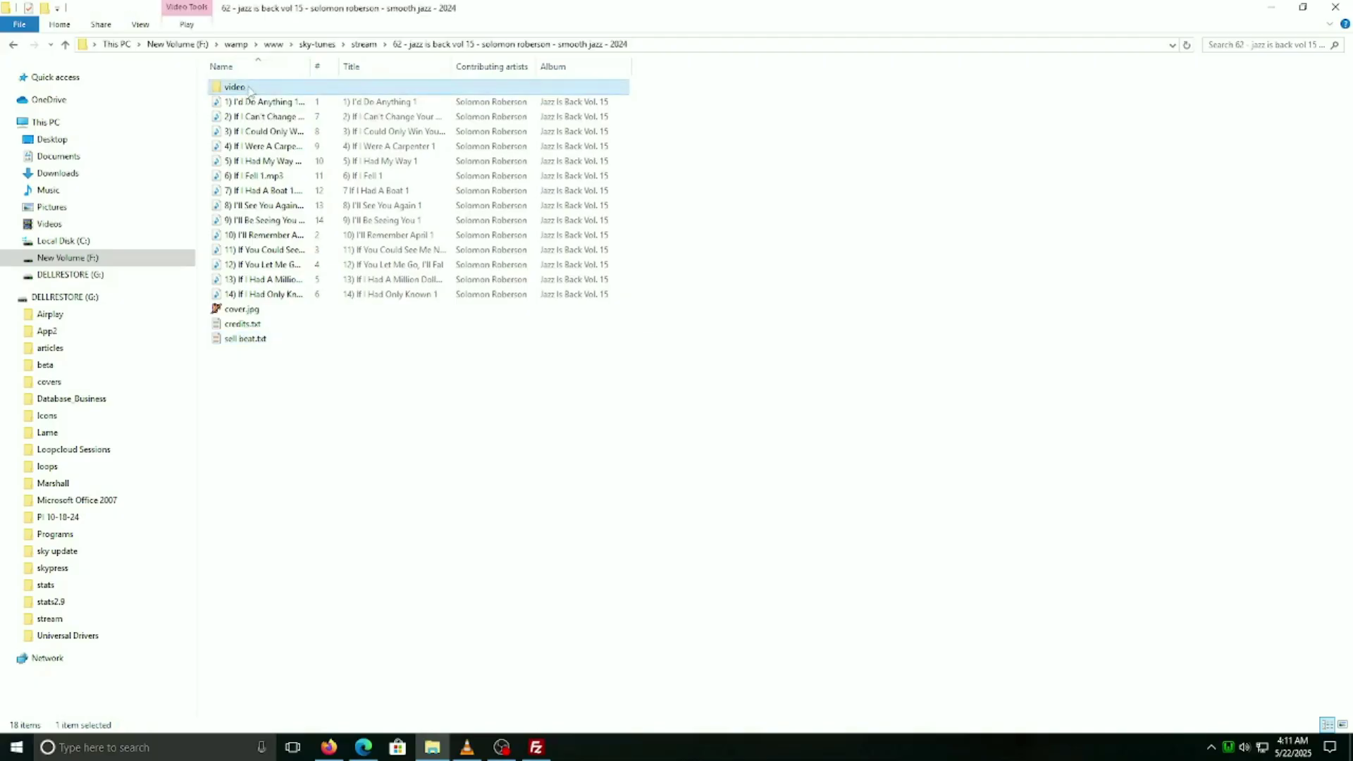
double_click(268, 93)
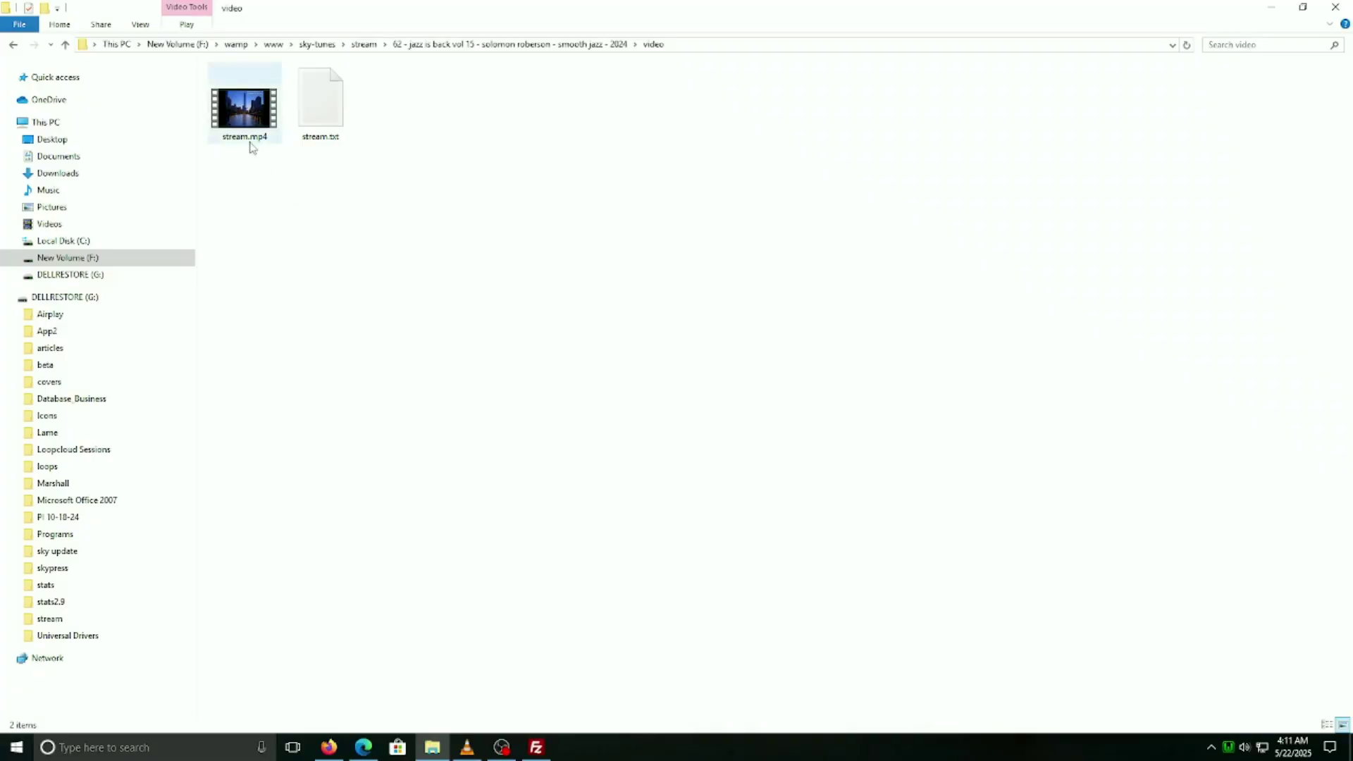
double_click(327, 141)
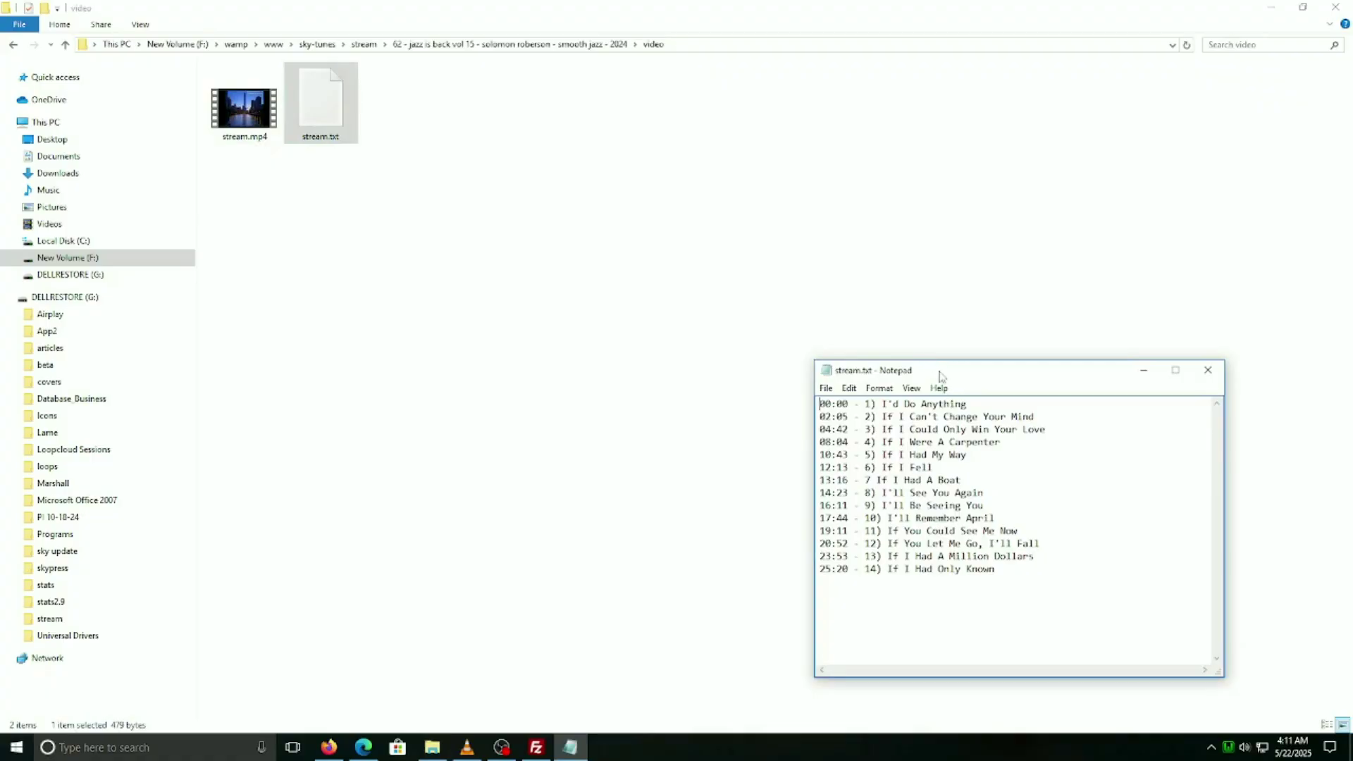
drag(939, 376, 438, 212)
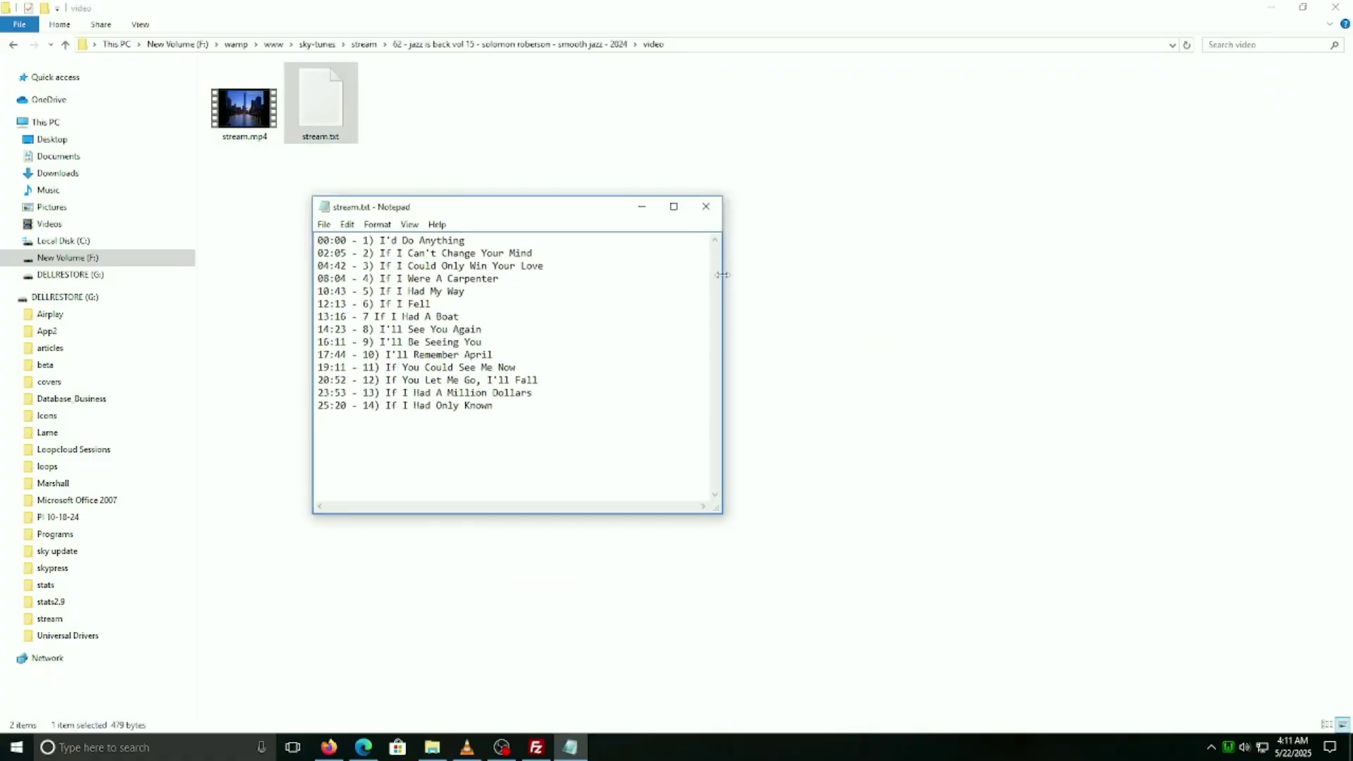
click(705, 206)
Open the stream folder in both FileZilla's local pane and the server's public_html.
click(544, 745)
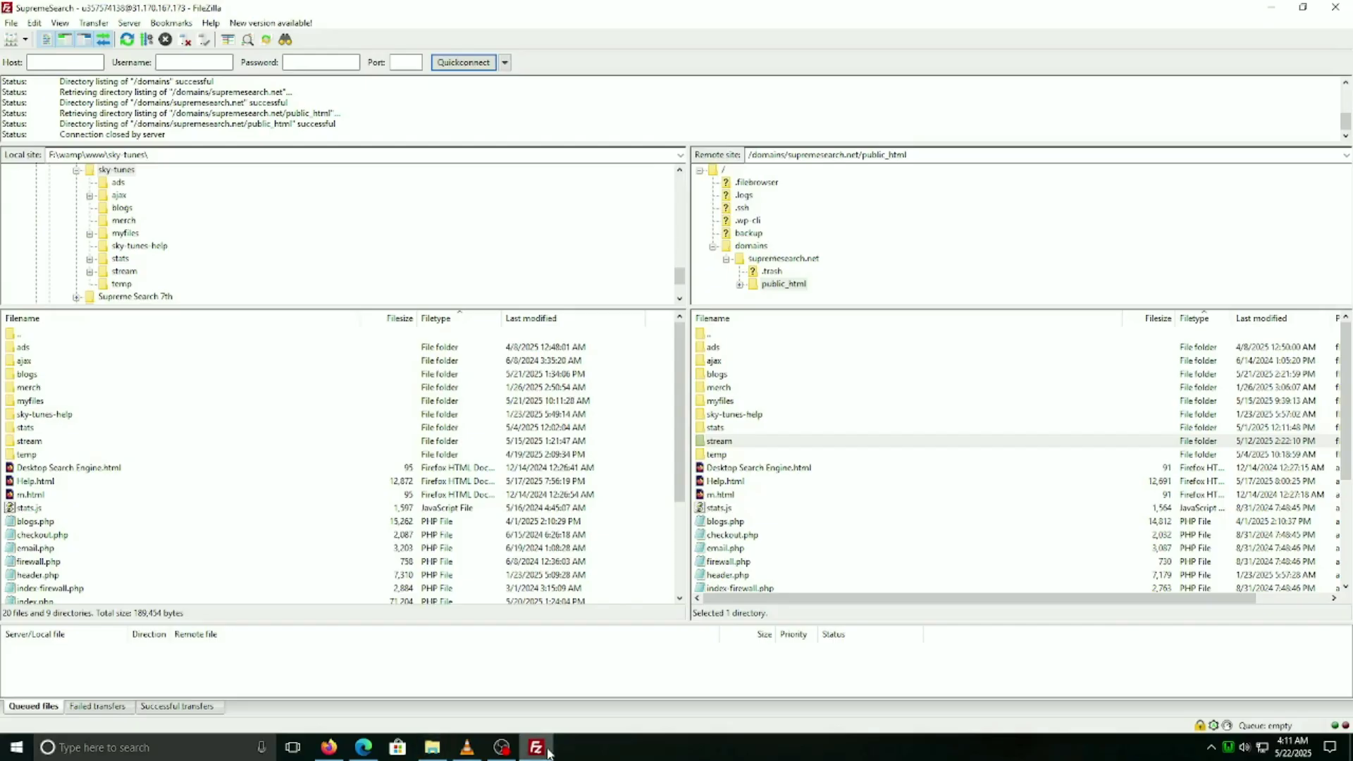
double_click(54, 442)
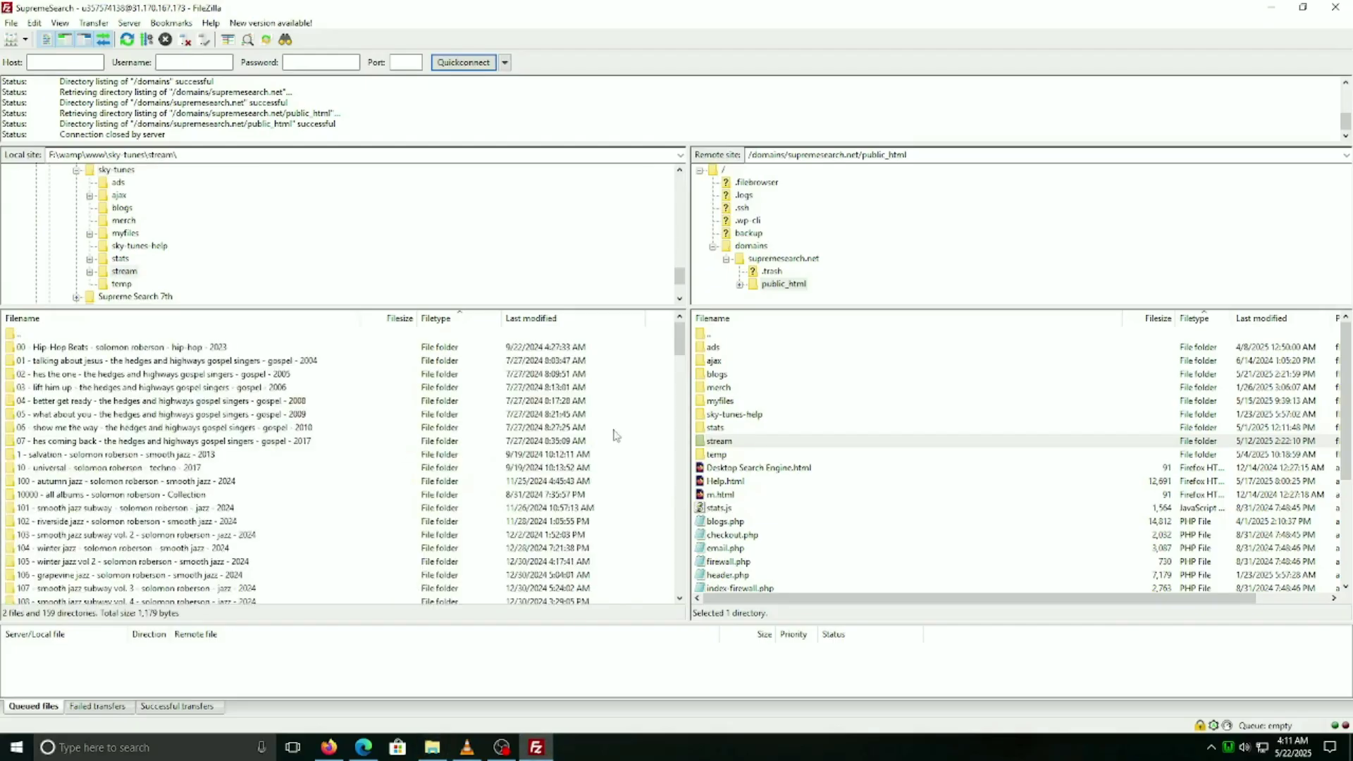
double_click(717, 443)
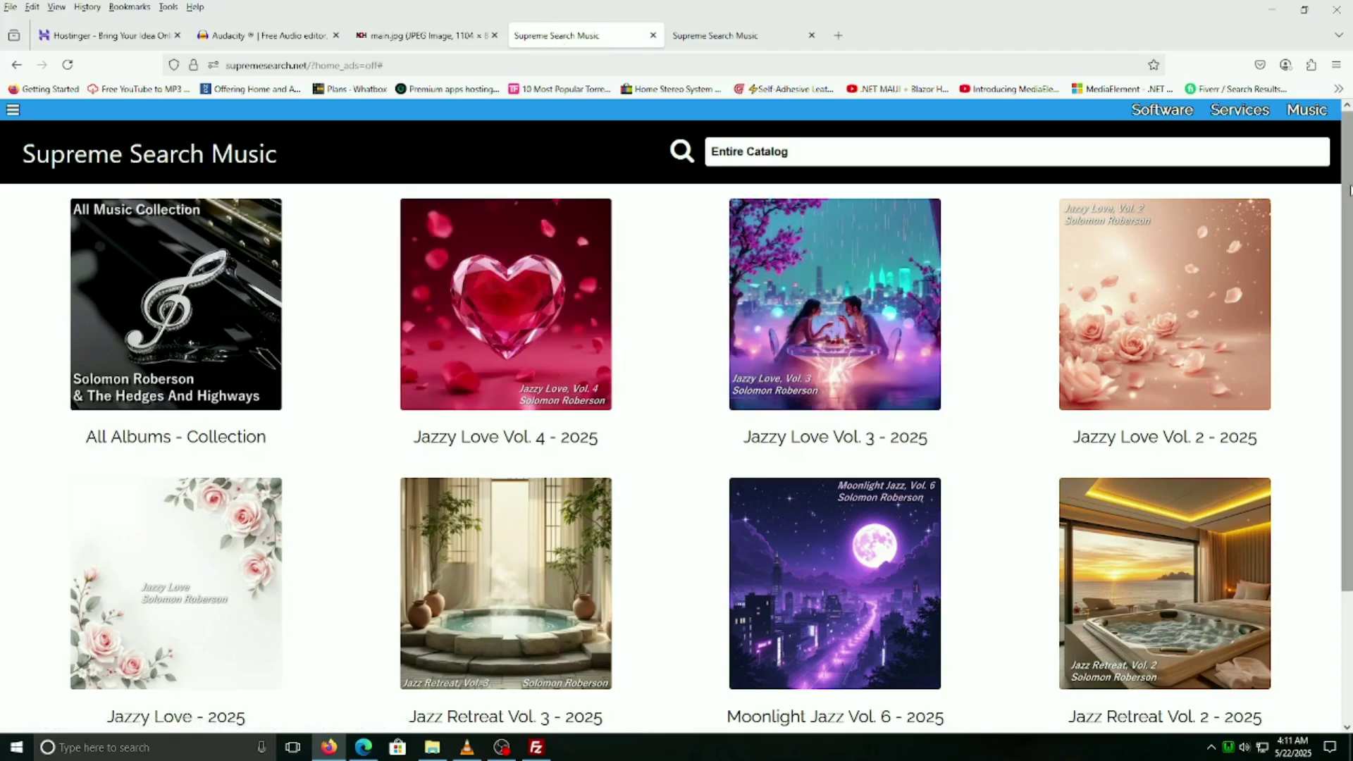
Log in through the footer Admin link using the admin password.
scroll(676, 416, down, 2)
scroll(676, 416, down, 2)
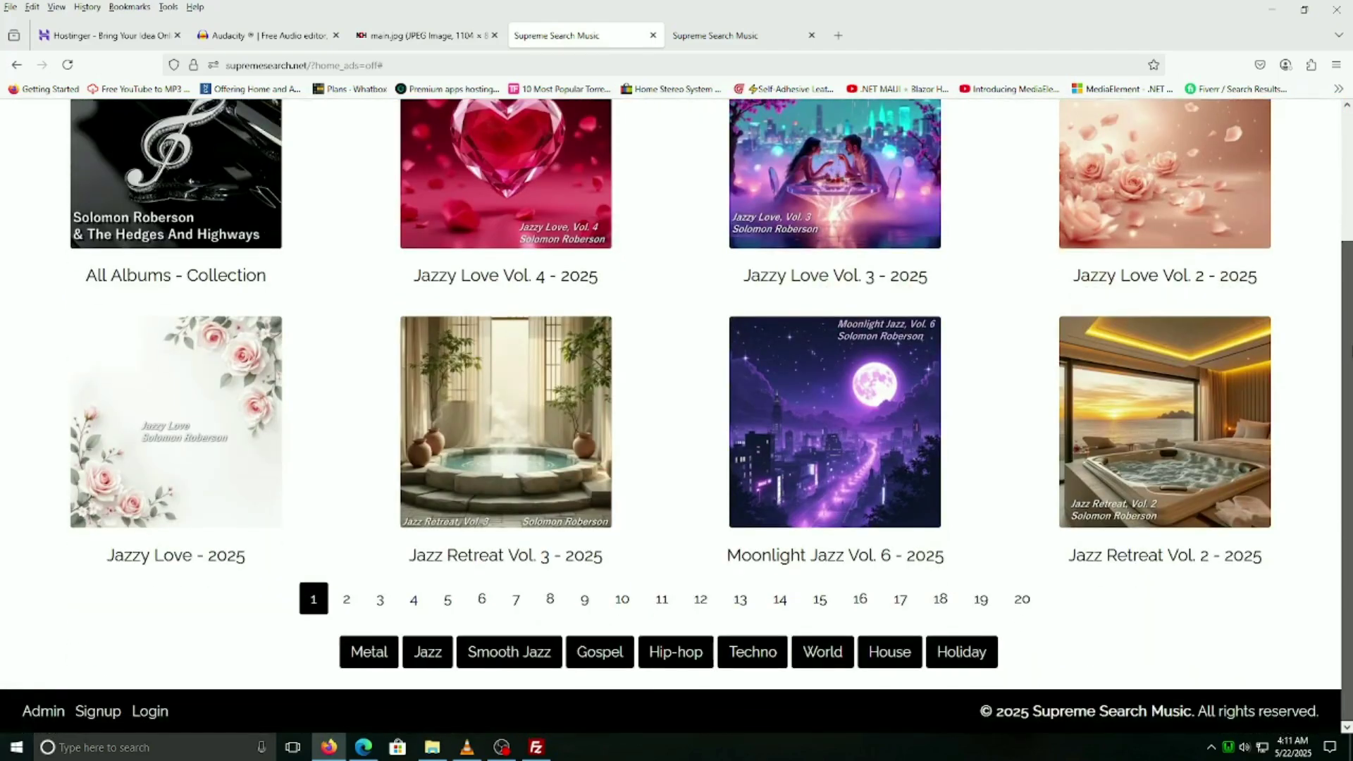
click(44, 711)
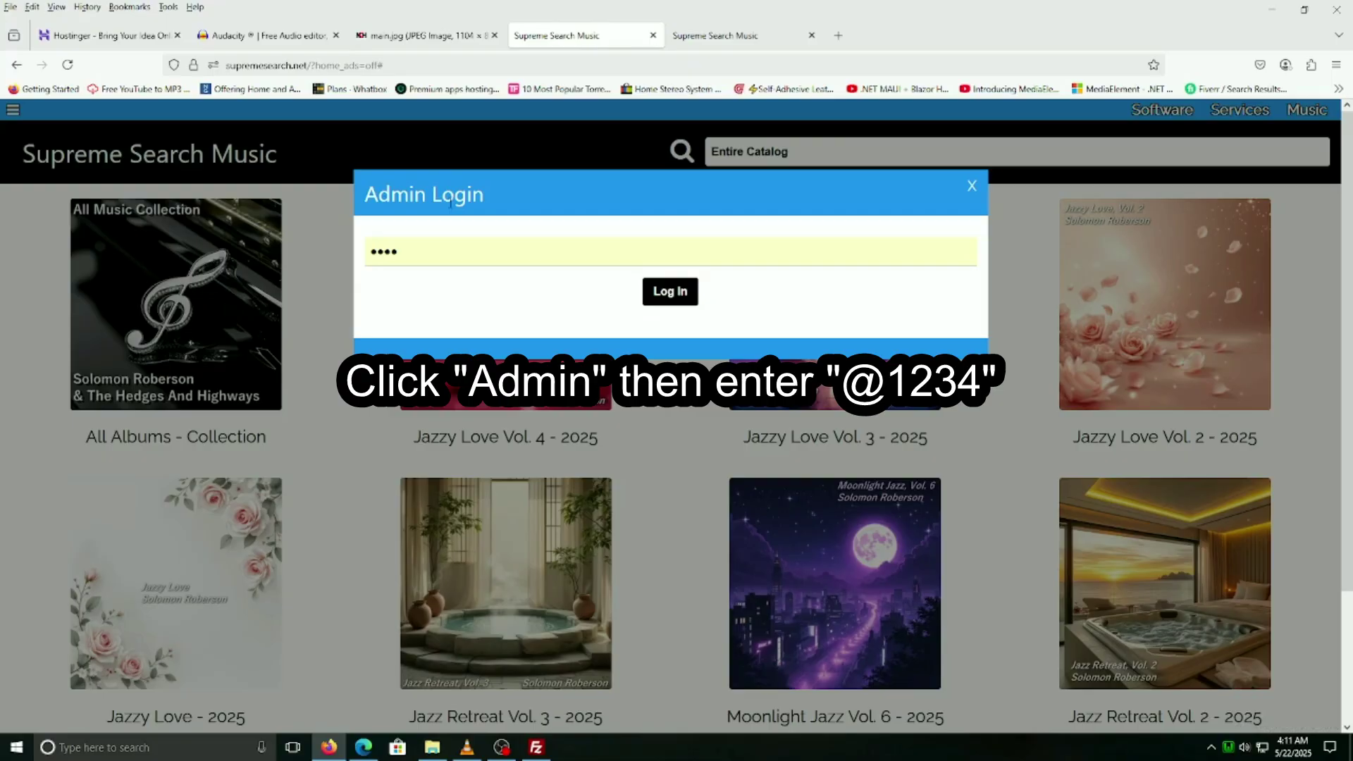
click(398, 257)
key(ctrl+a)
text(@)
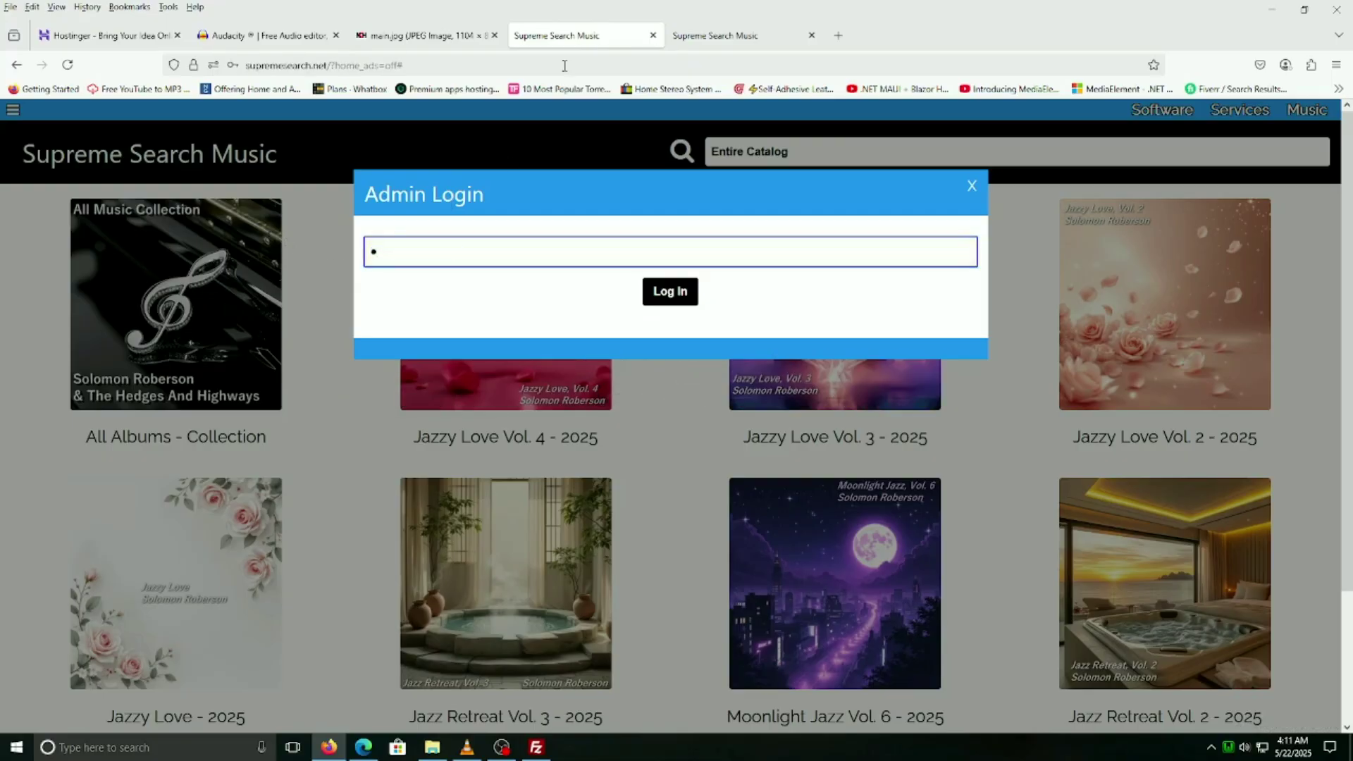
Scroll the admin Settings panel down past blocked IPs and subscriber options.
click(694, 42)
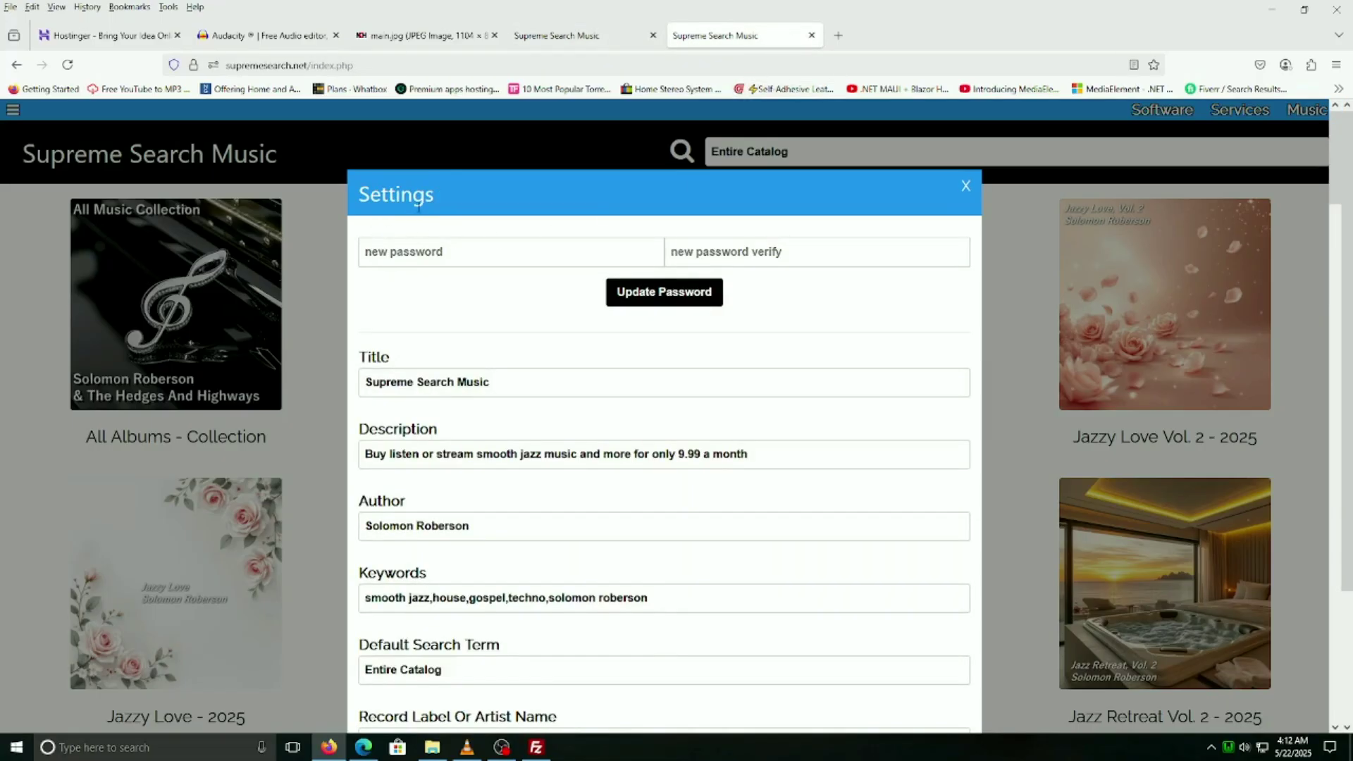
scroll(1333, 719, down, 15)
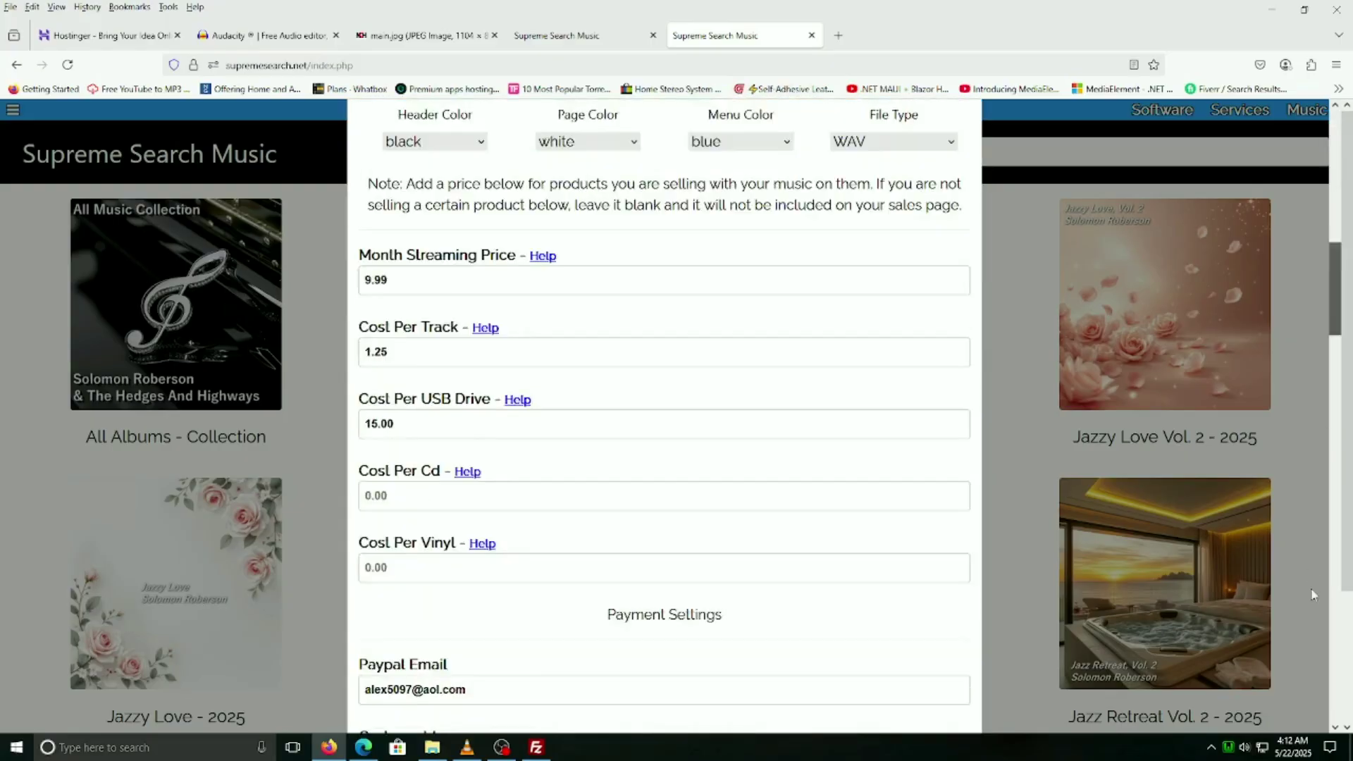
scroll(1333, 718, down, 10)
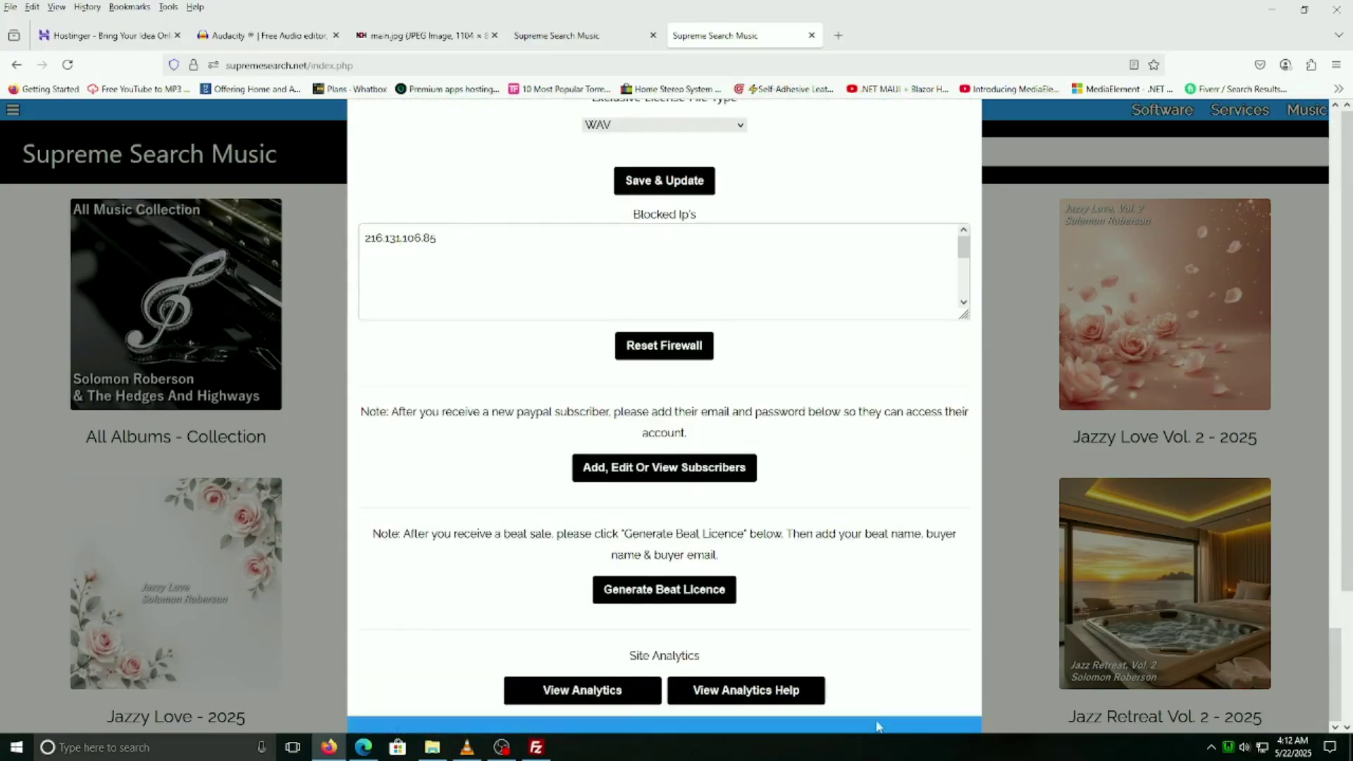
scroll(1279, 496, down, 3)
scroll(1278, 497, down, 1)
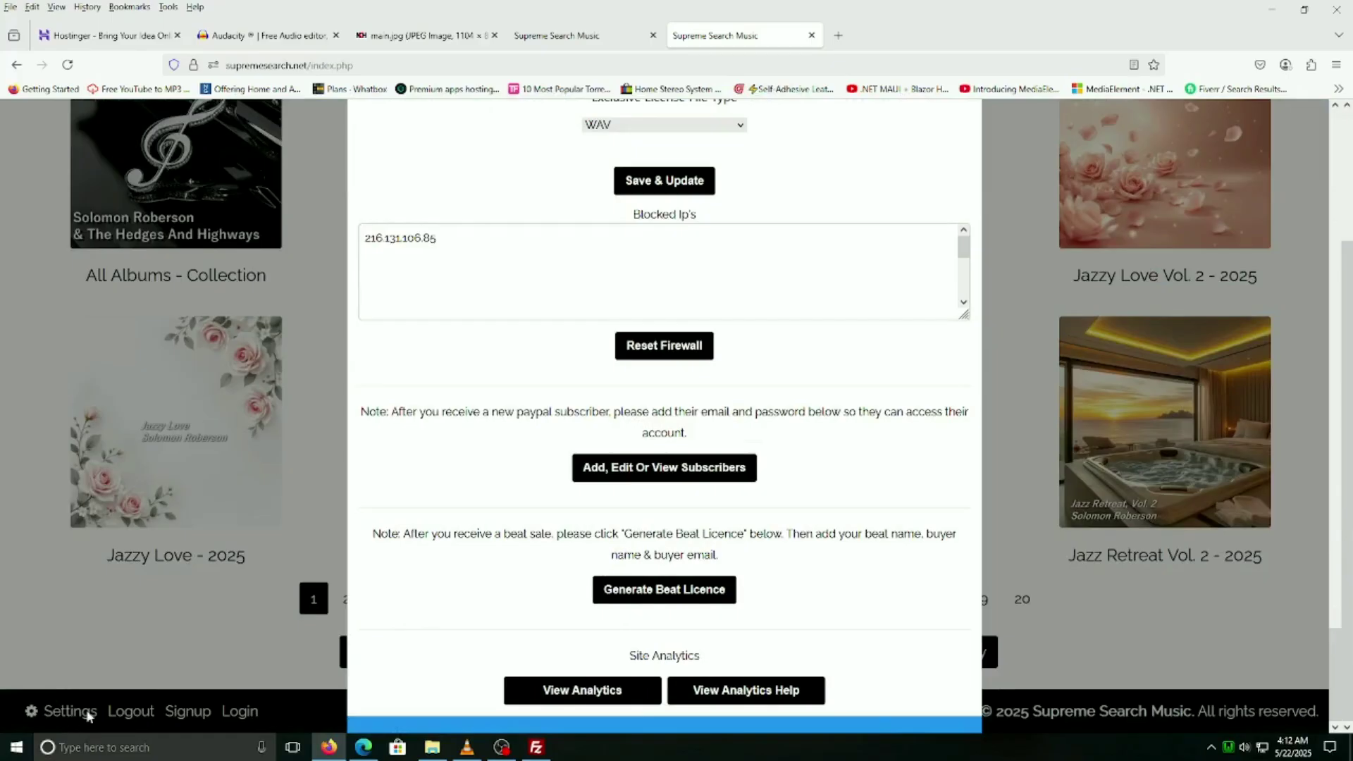
Scroll to the pricing section and list the File Type choices: WAV, WAV/FLAC/MP3, FLAC, MP3.
drag(1335, 634, 1322, 90)
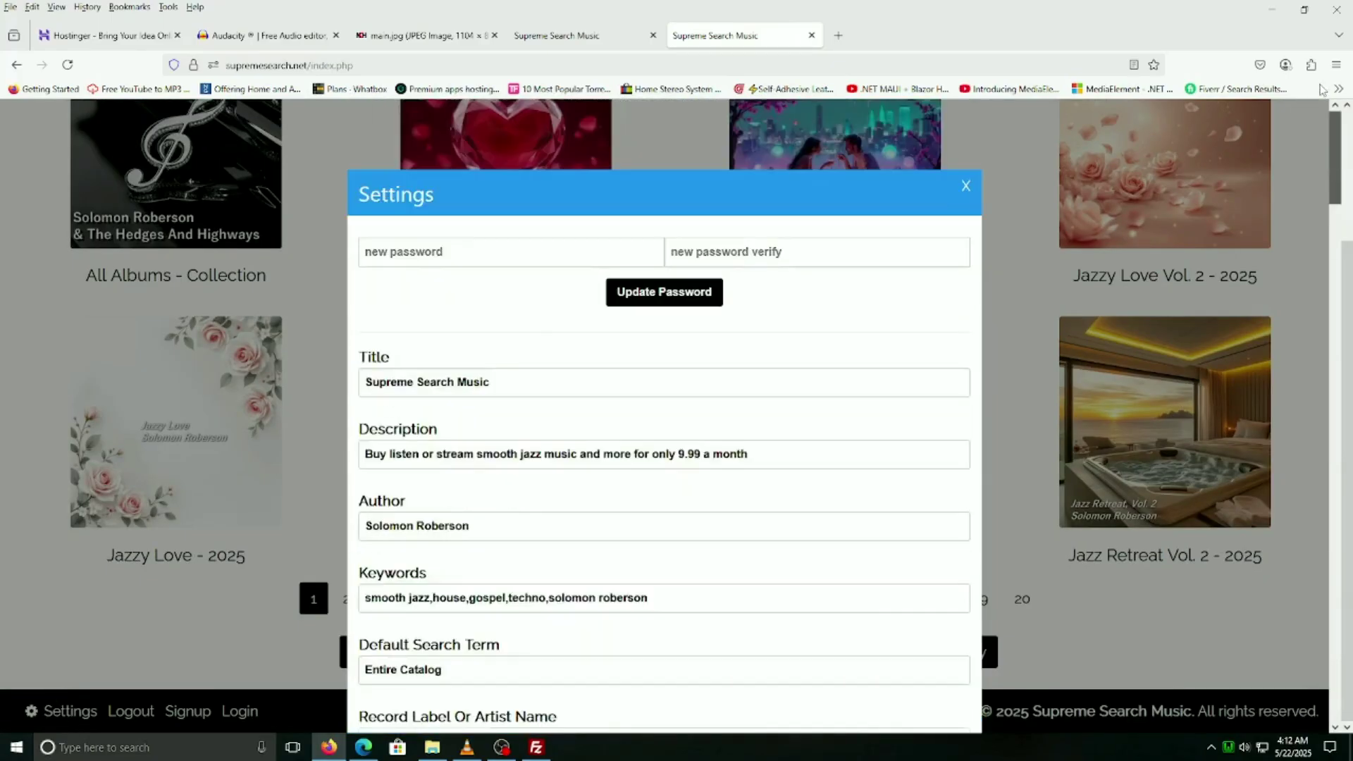
click(396, 248)
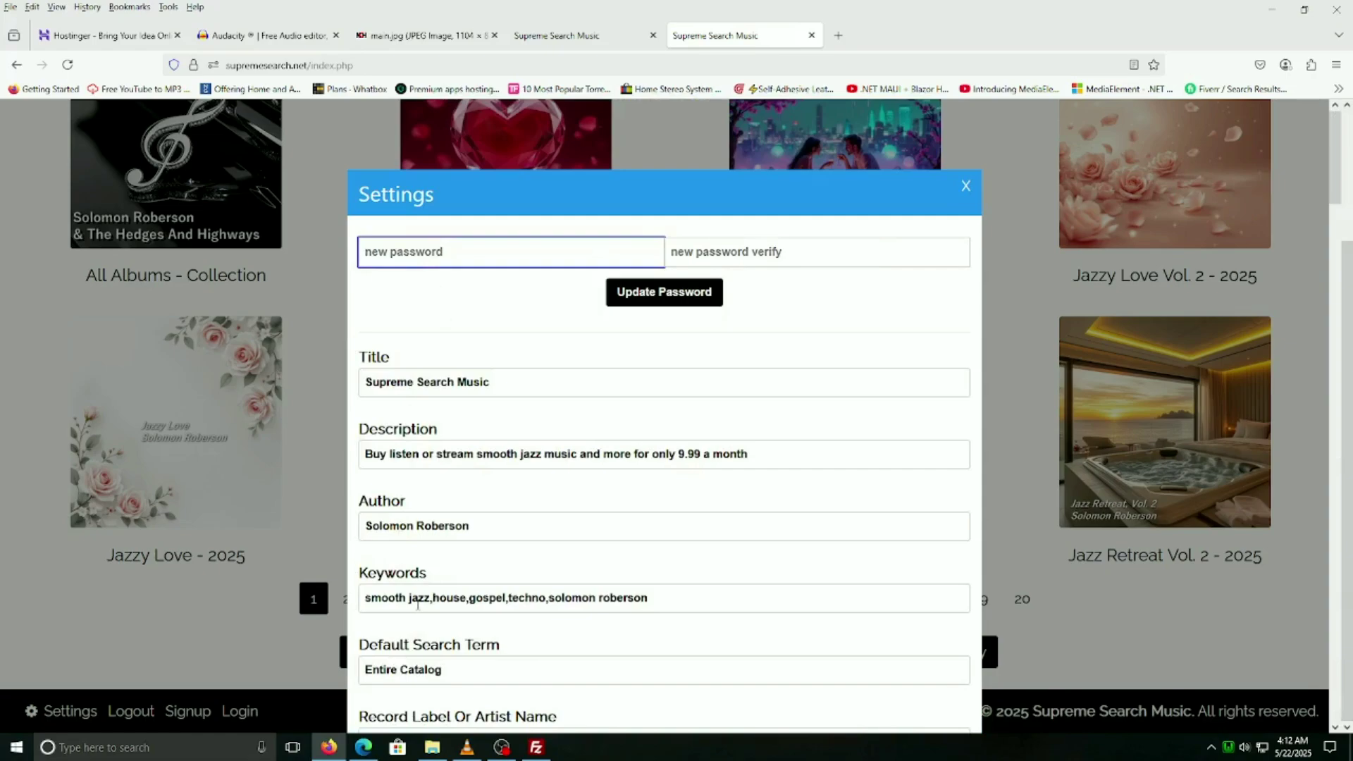
scroll(418, 605, down, 3)
scroll(421, 605, down, 2)
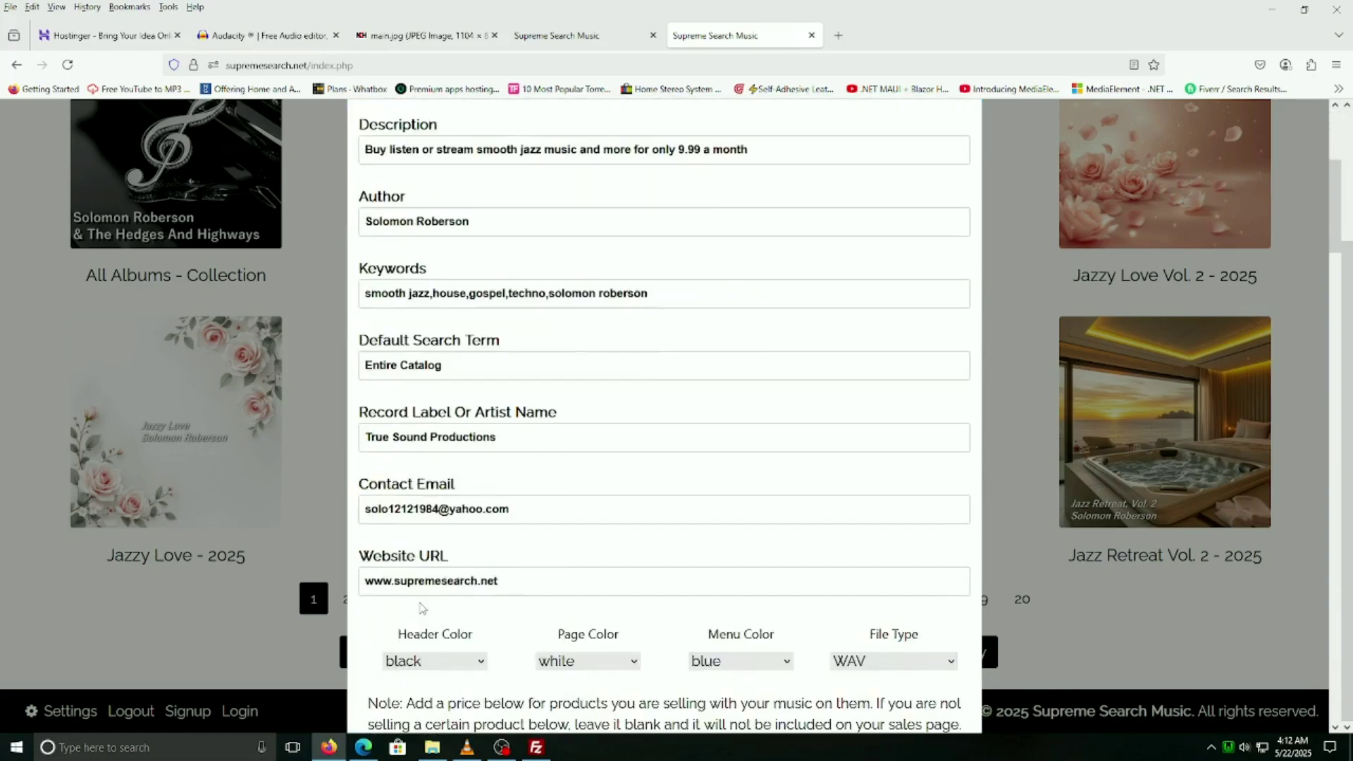
scroll(421, 605, down, 2)
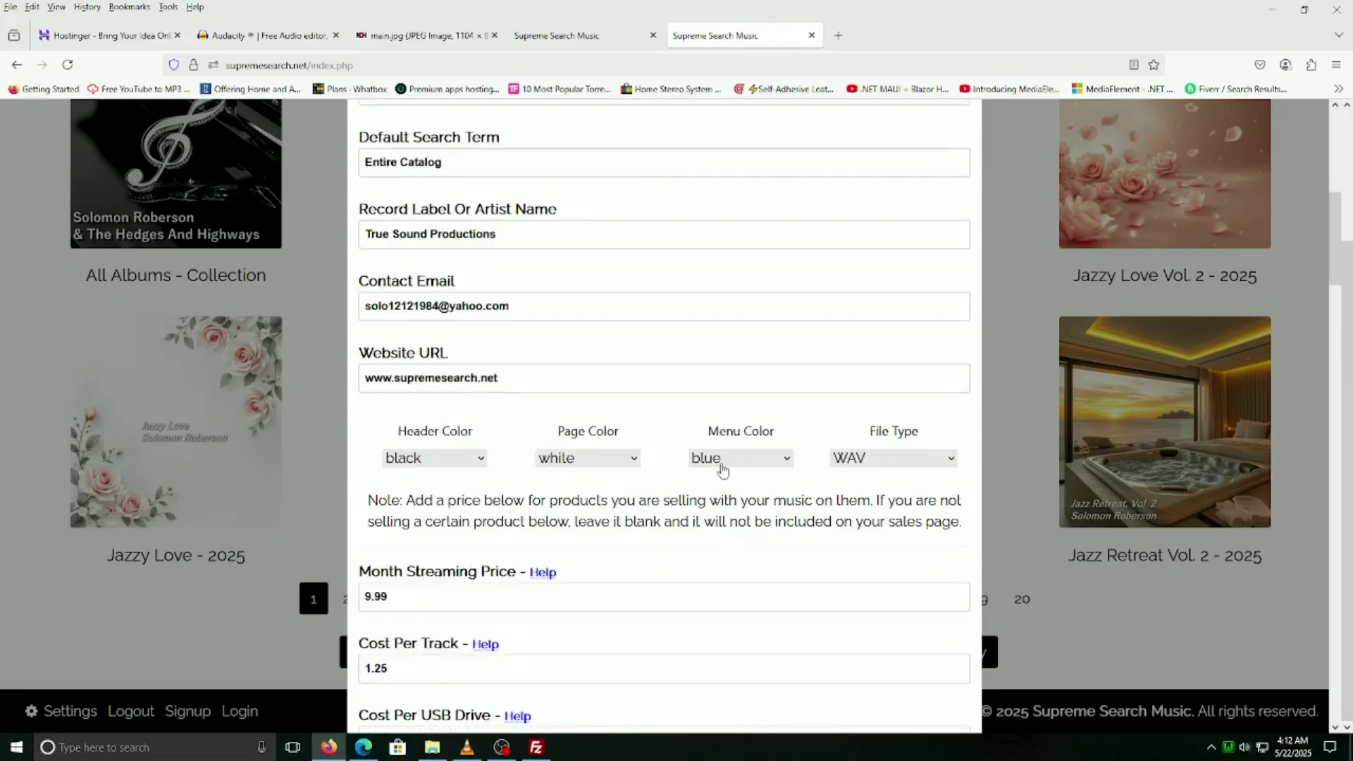
scroll(727, 469, down, 2)
scroll(726, 467, down, 2)
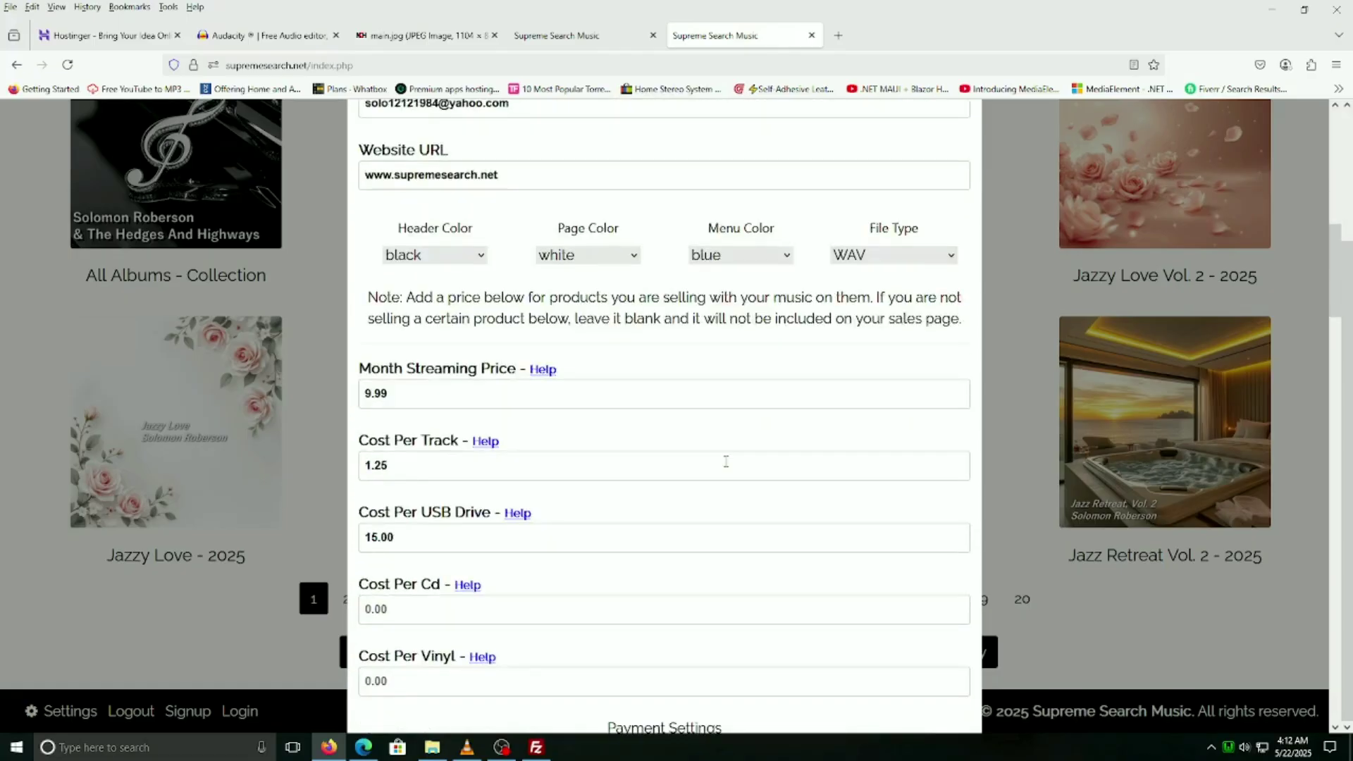
scroll(726, 462, down, 2)
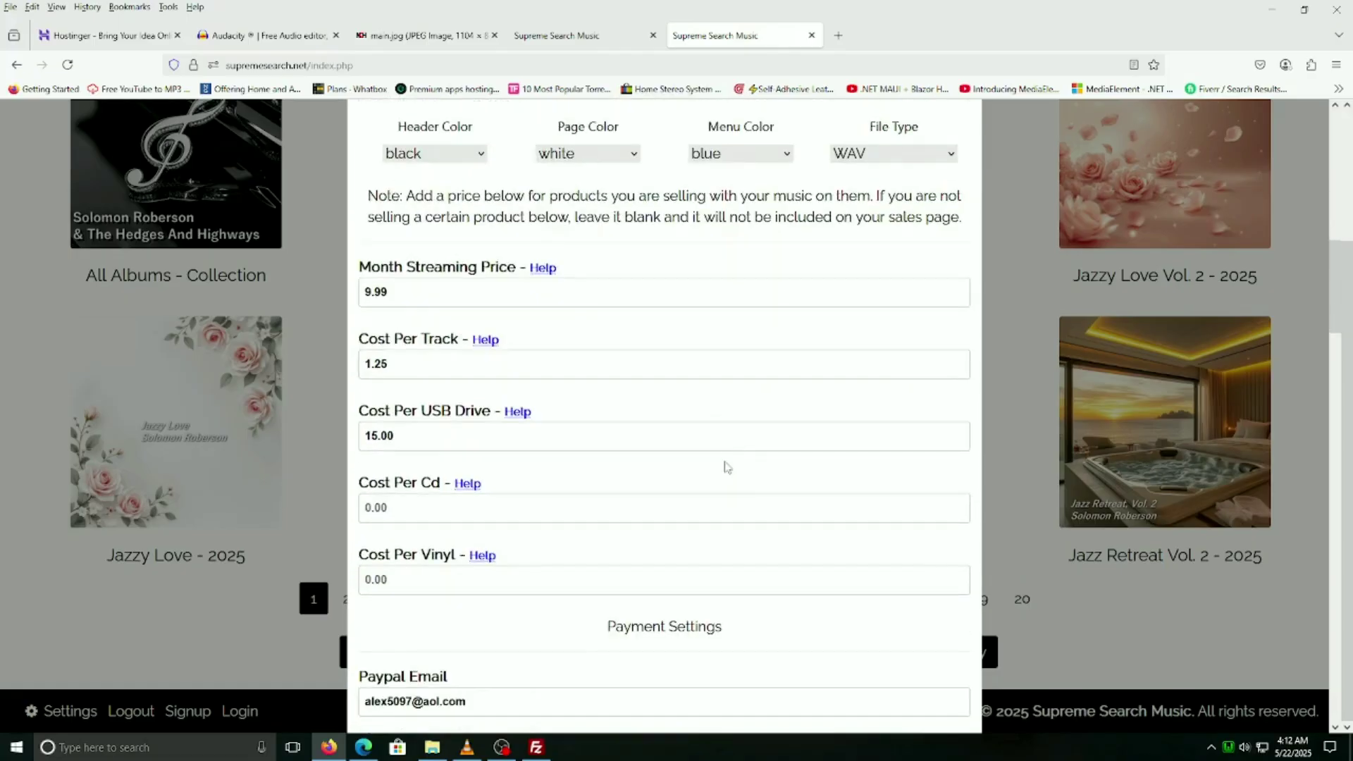
click(952, 156)
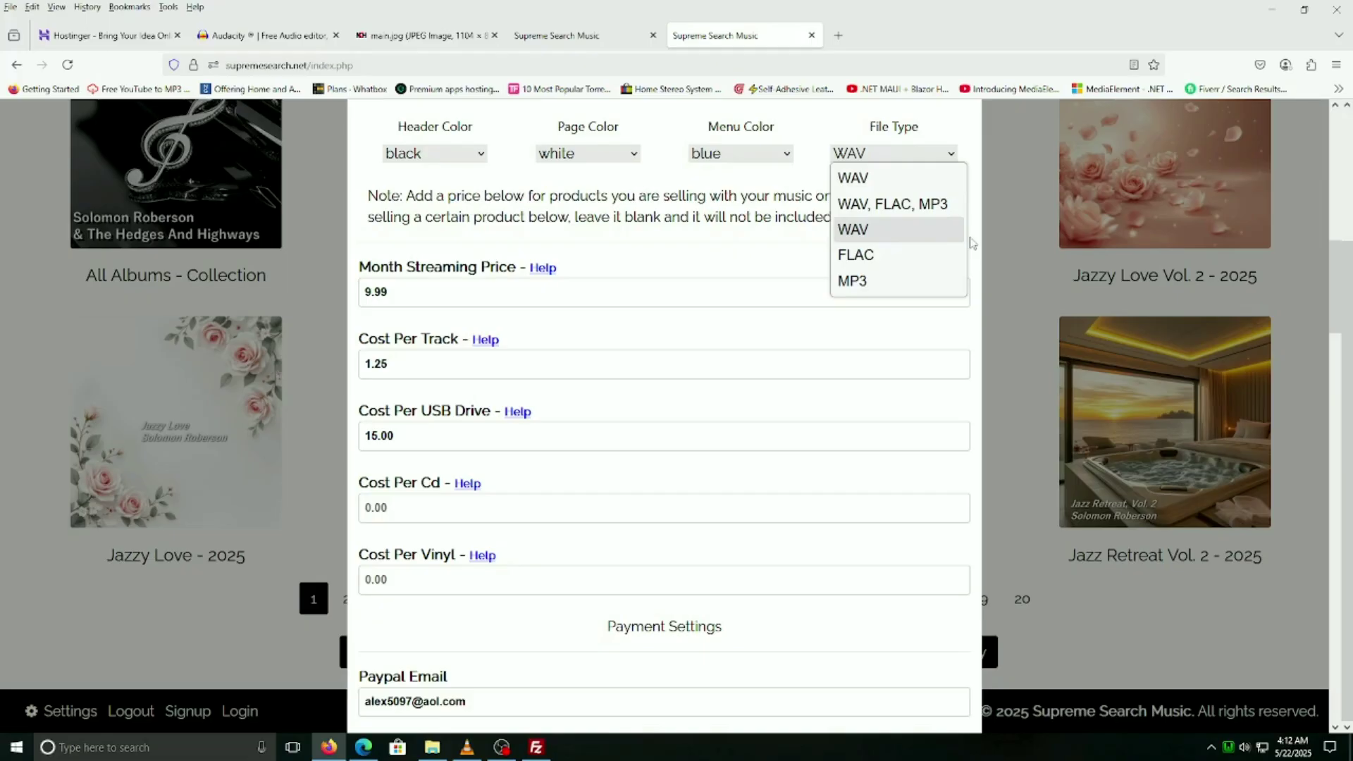
Keep file type WAV, leave Cost Per Cd at 0.00, and scroll to the payment settings.
click(976, 243)
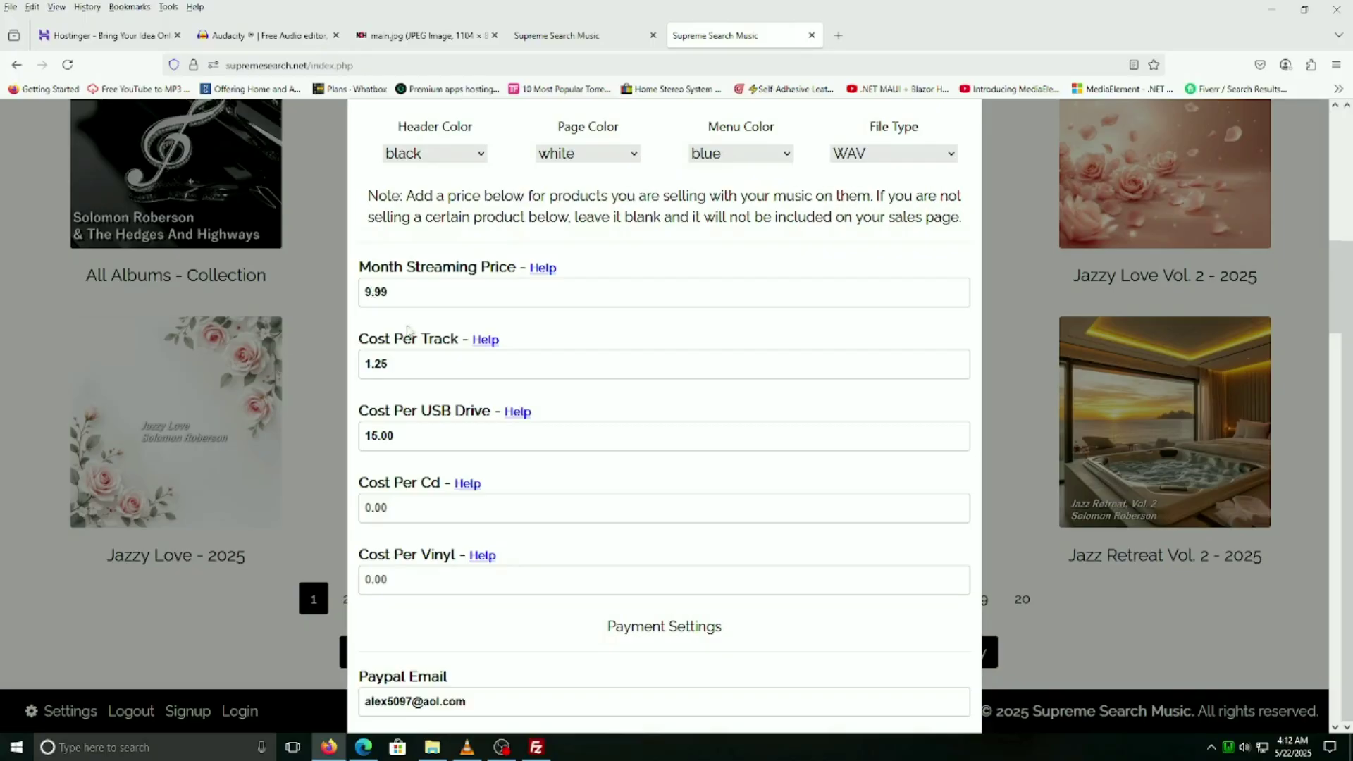
drag(412, 484, 481, 485)
click(409, 509)
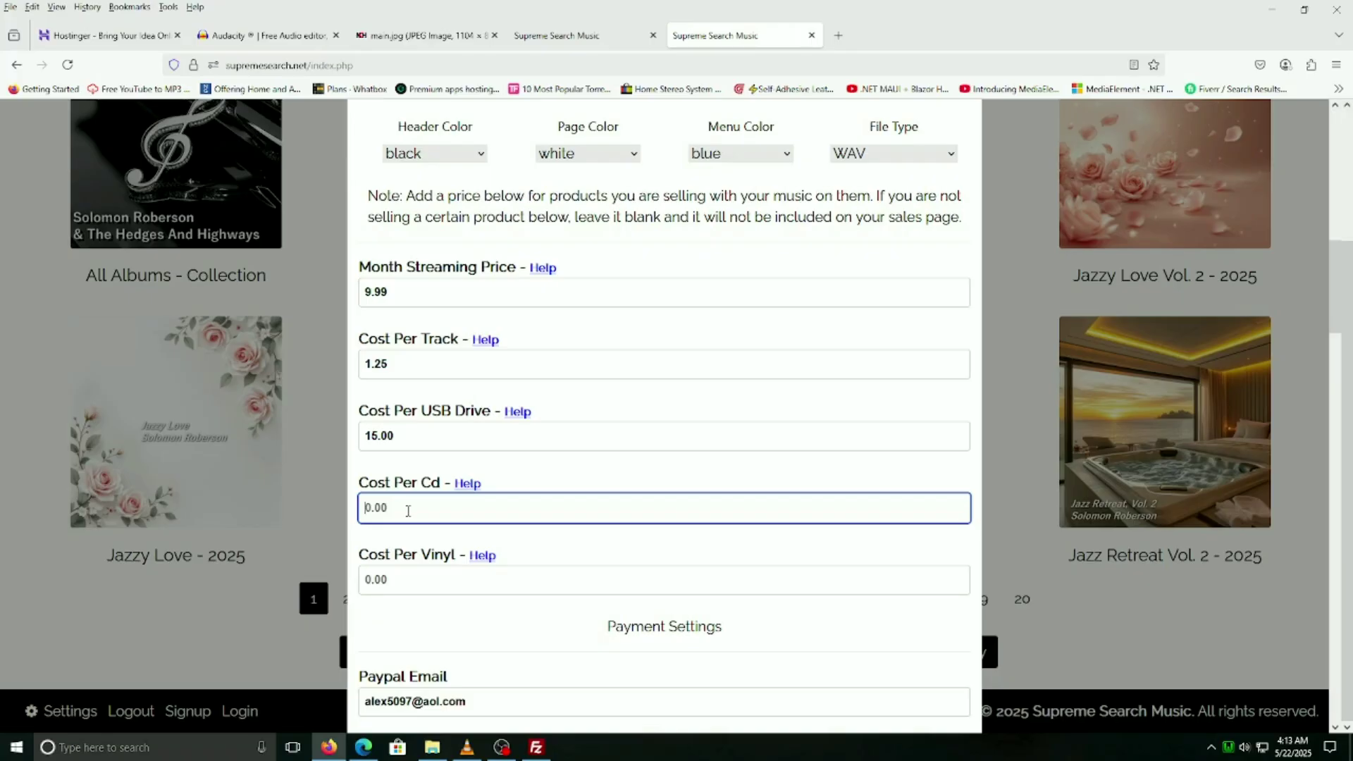
scroll(408, 507, down, 5)
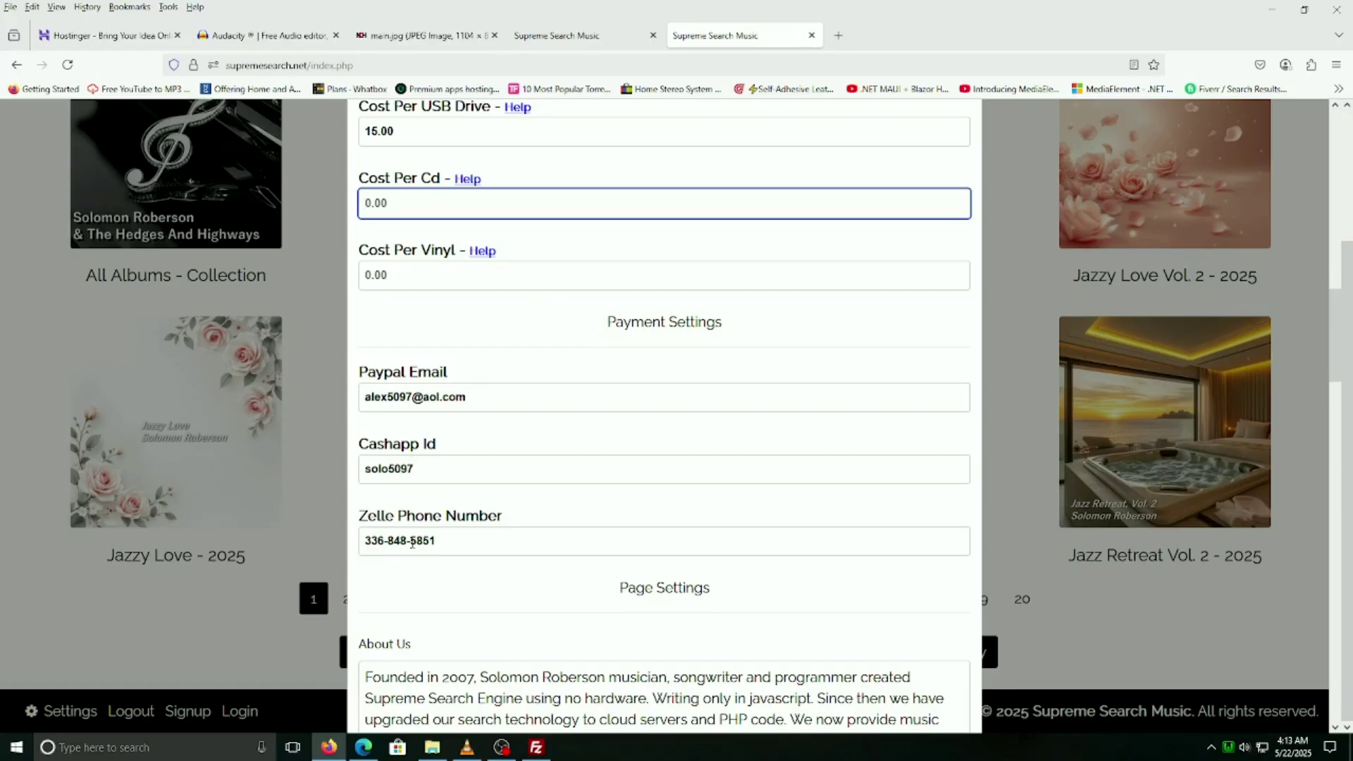
Scroll to the bottom and Save & Update the site settings.
scroll(413, 535, down, 12)
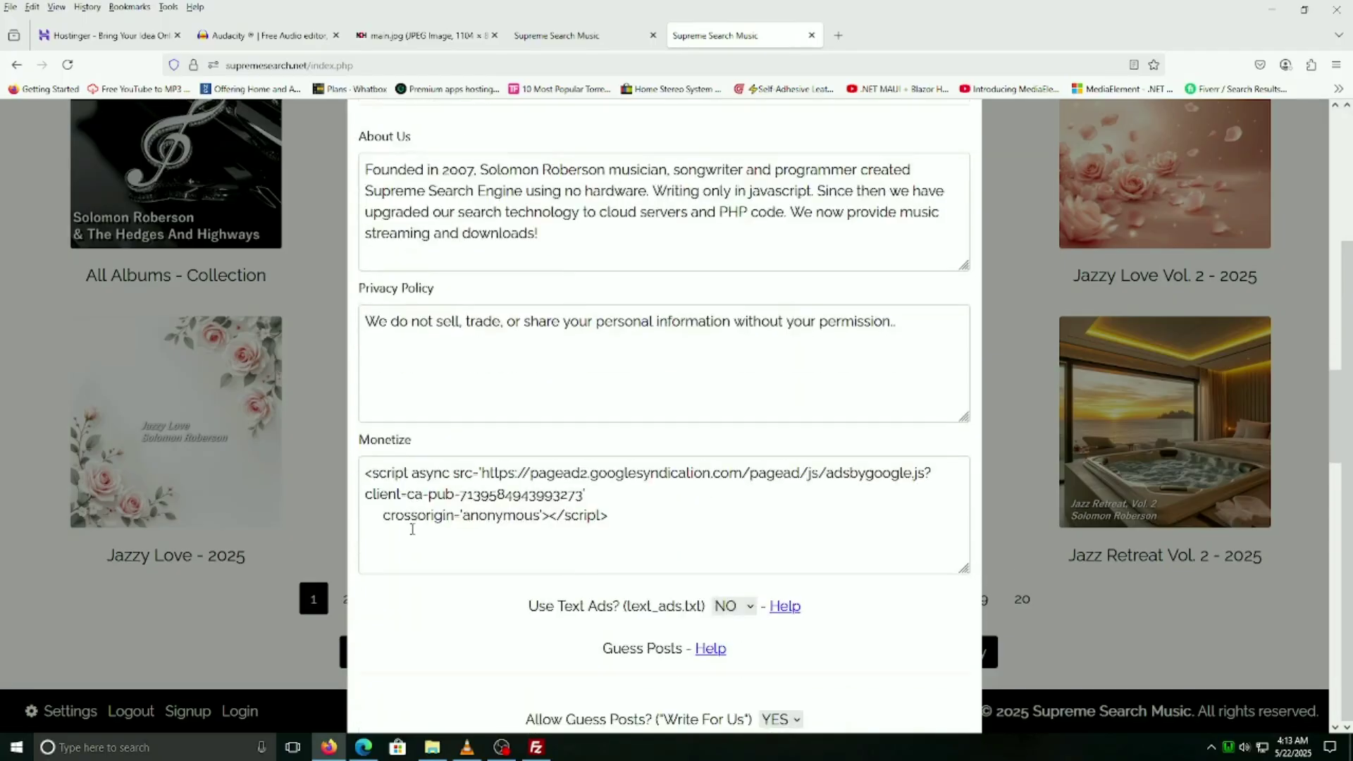
scroll(413, 524, down, 12)
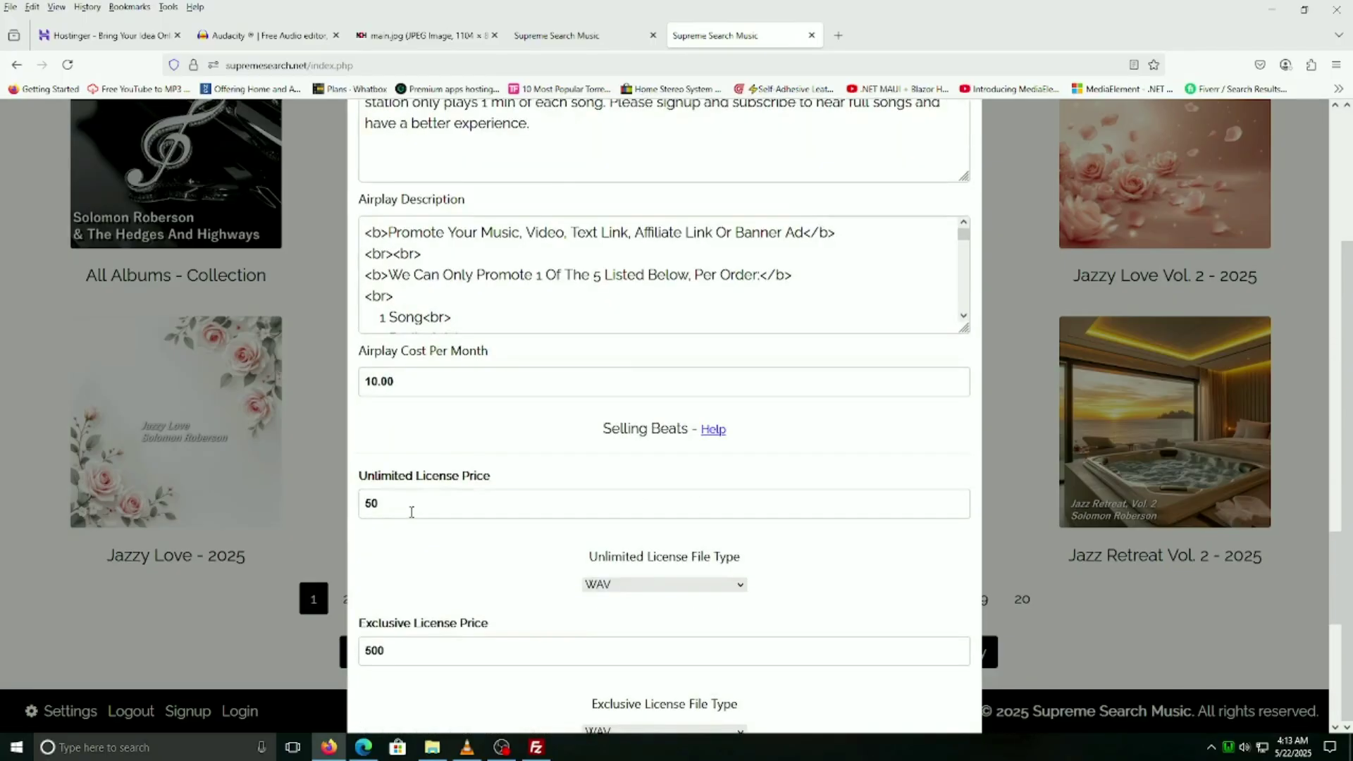
scroll(411, 509, down, 3)
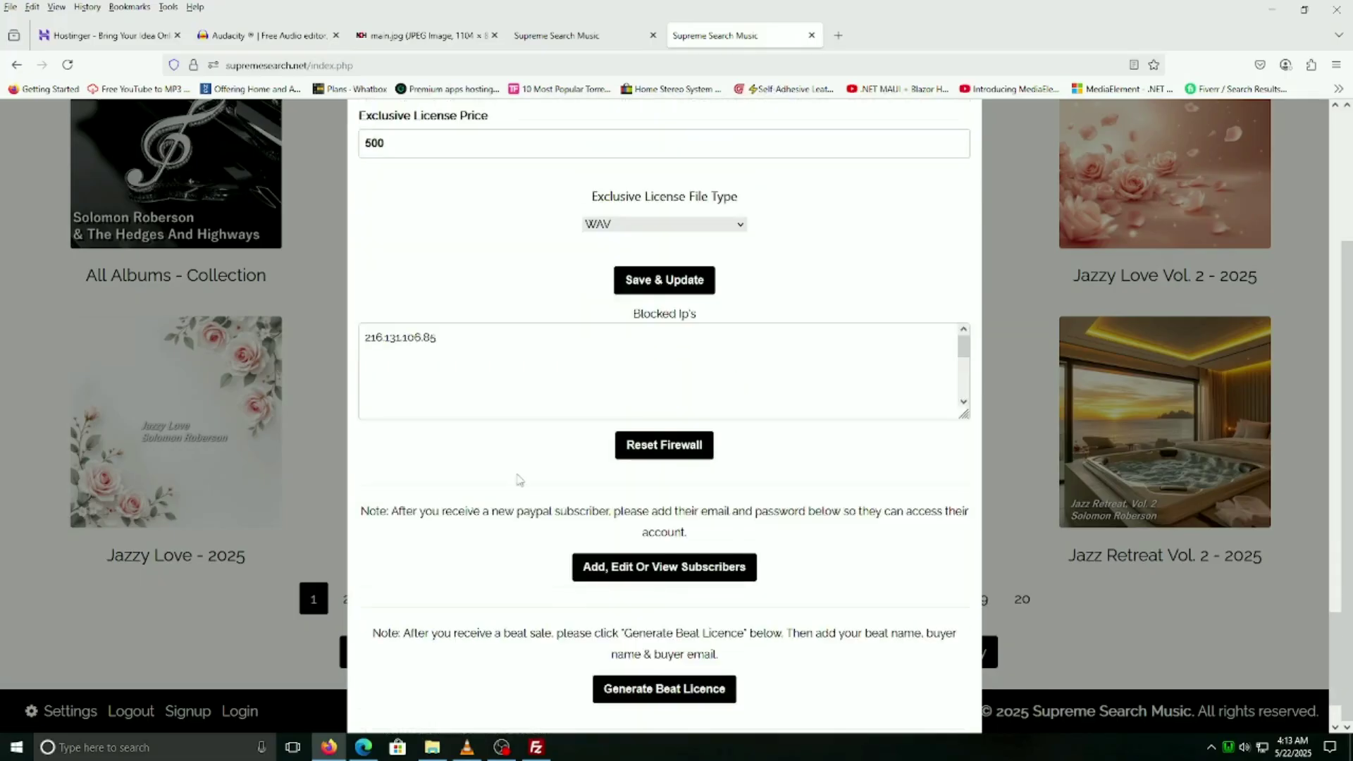
click(667, 285)
Keep WAV as the file type for the Unlimited (50) and Exclusive (500) beat licences.
scroll(813, 296, up, 5)
drag(609, 332, 743, 336)
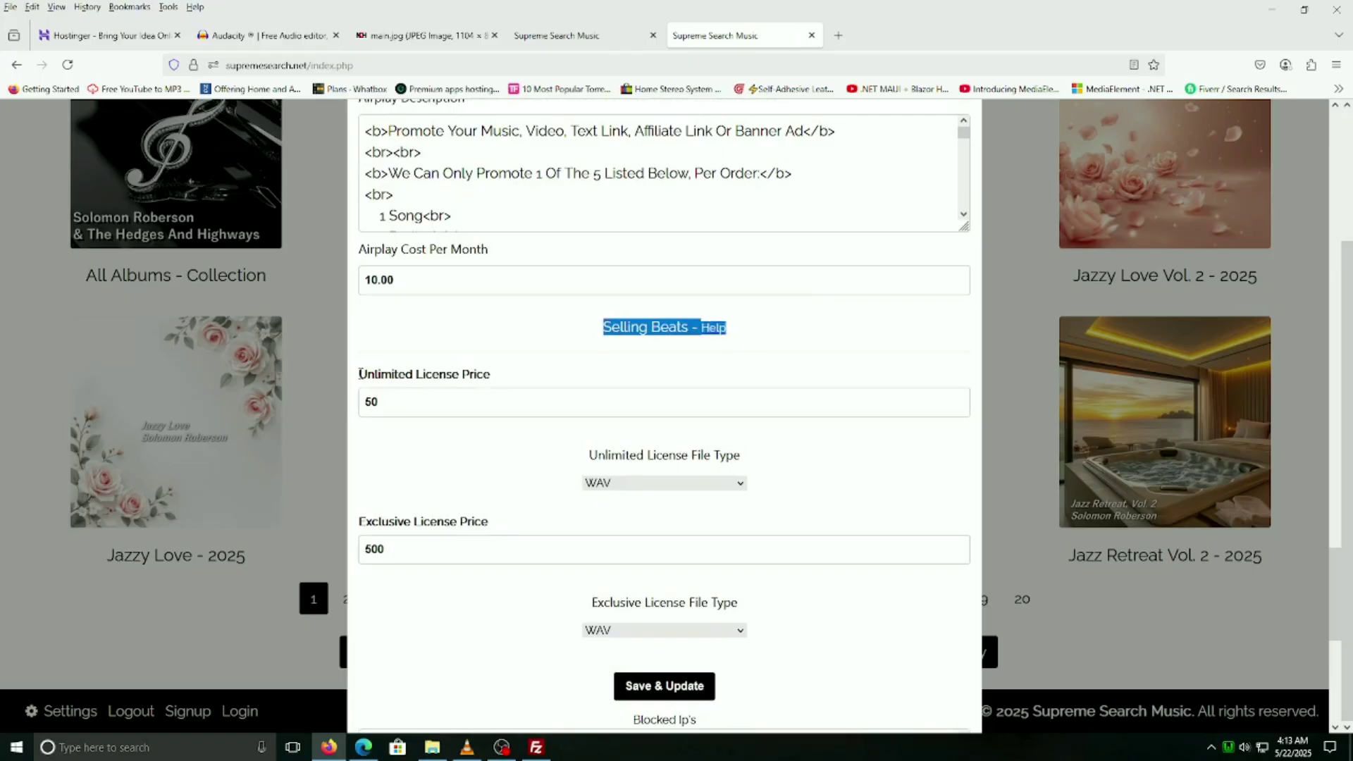
click(604, 483)
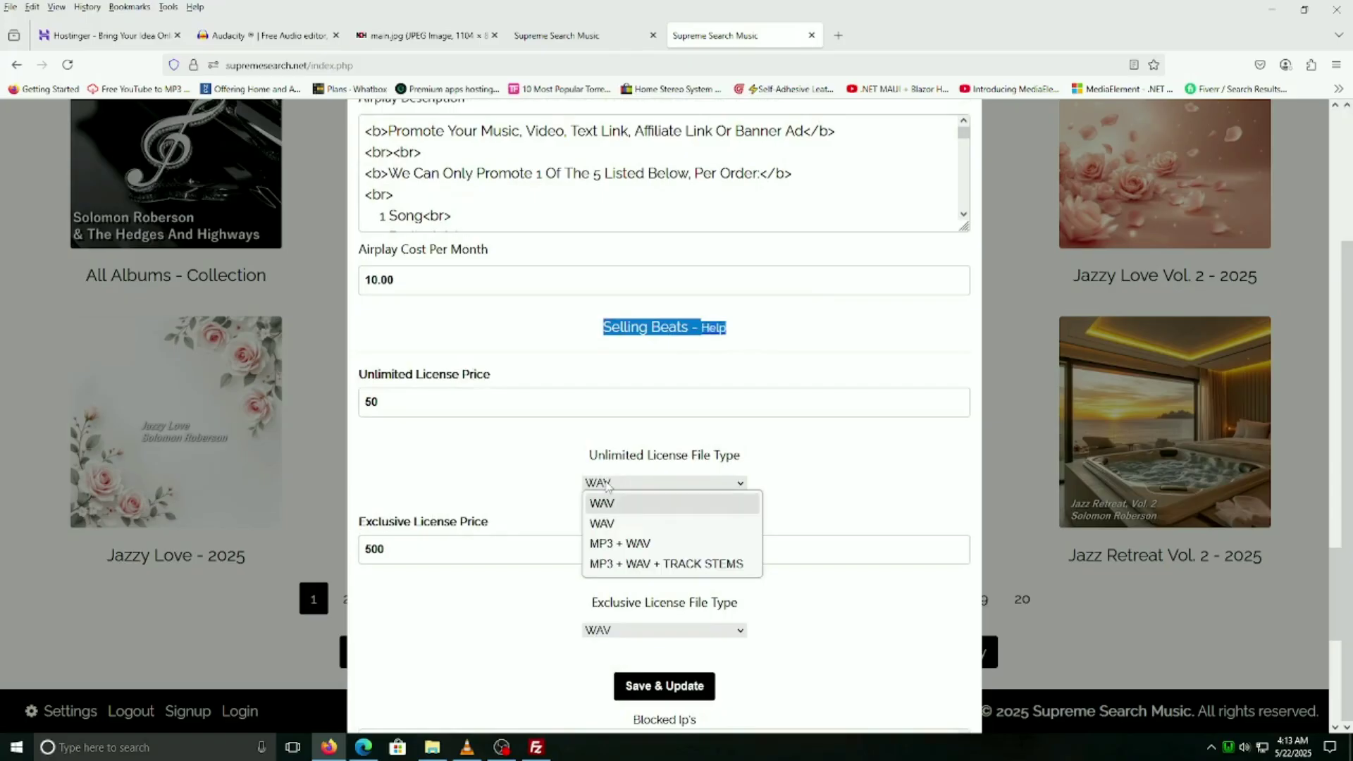
click(672, 634)
click(832, 610)
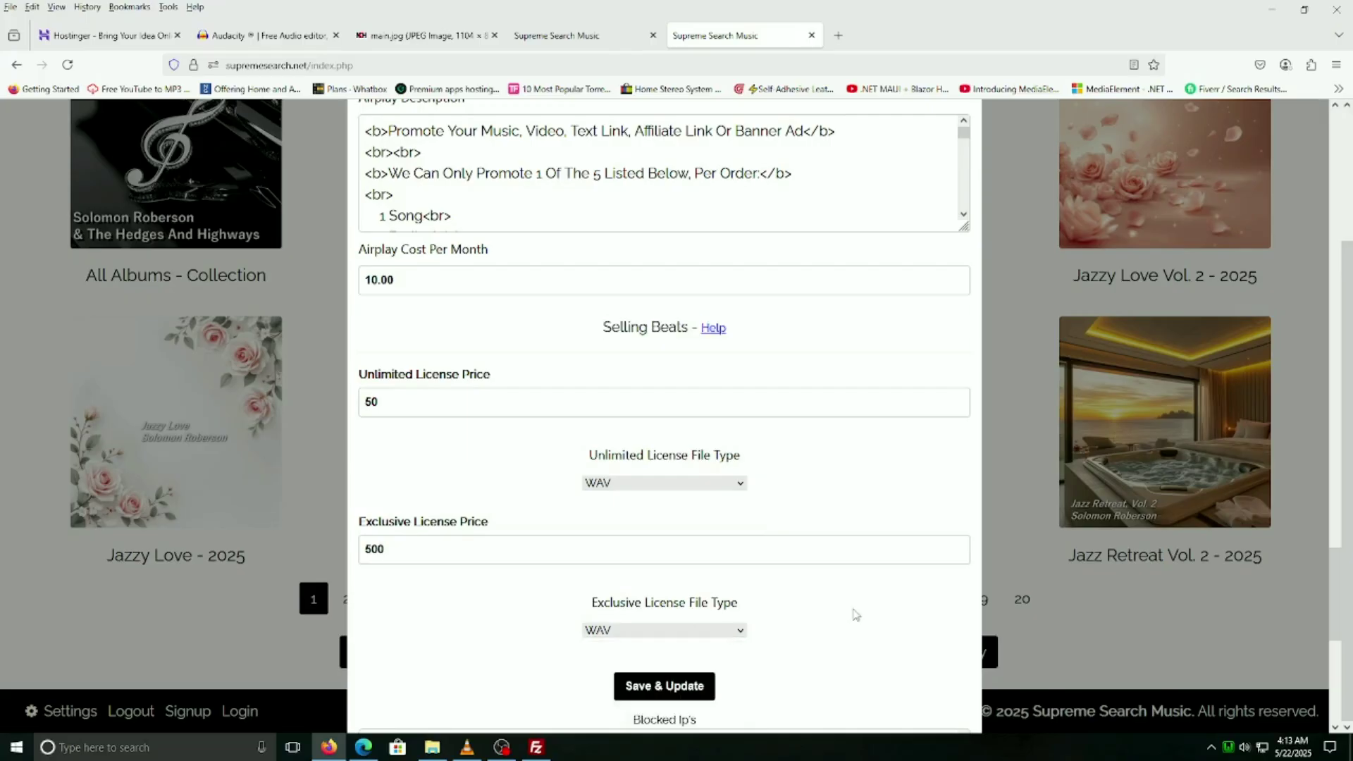
scroll(855, 607, down, 1)
scroll(852, 604, down, 6)
click(658, 594)
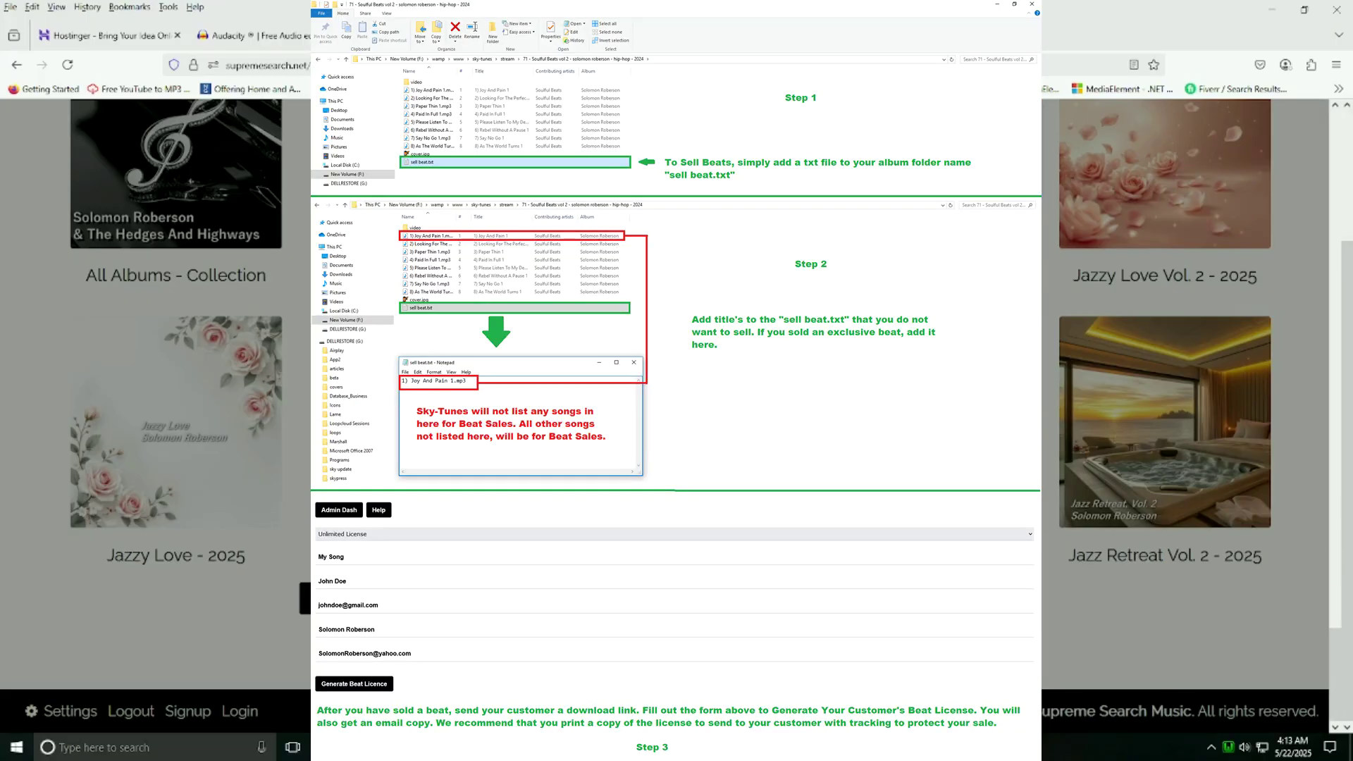
click(657, 597)
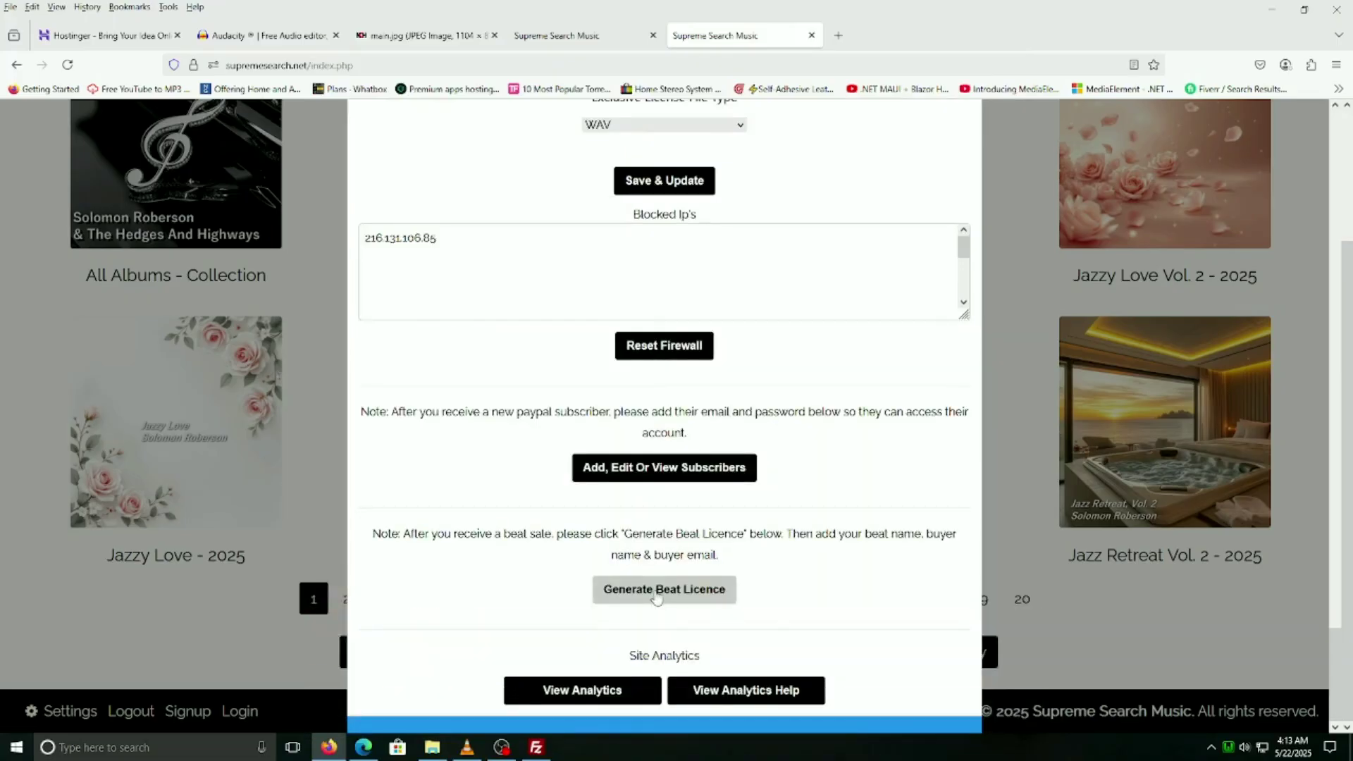
click(718, 478)
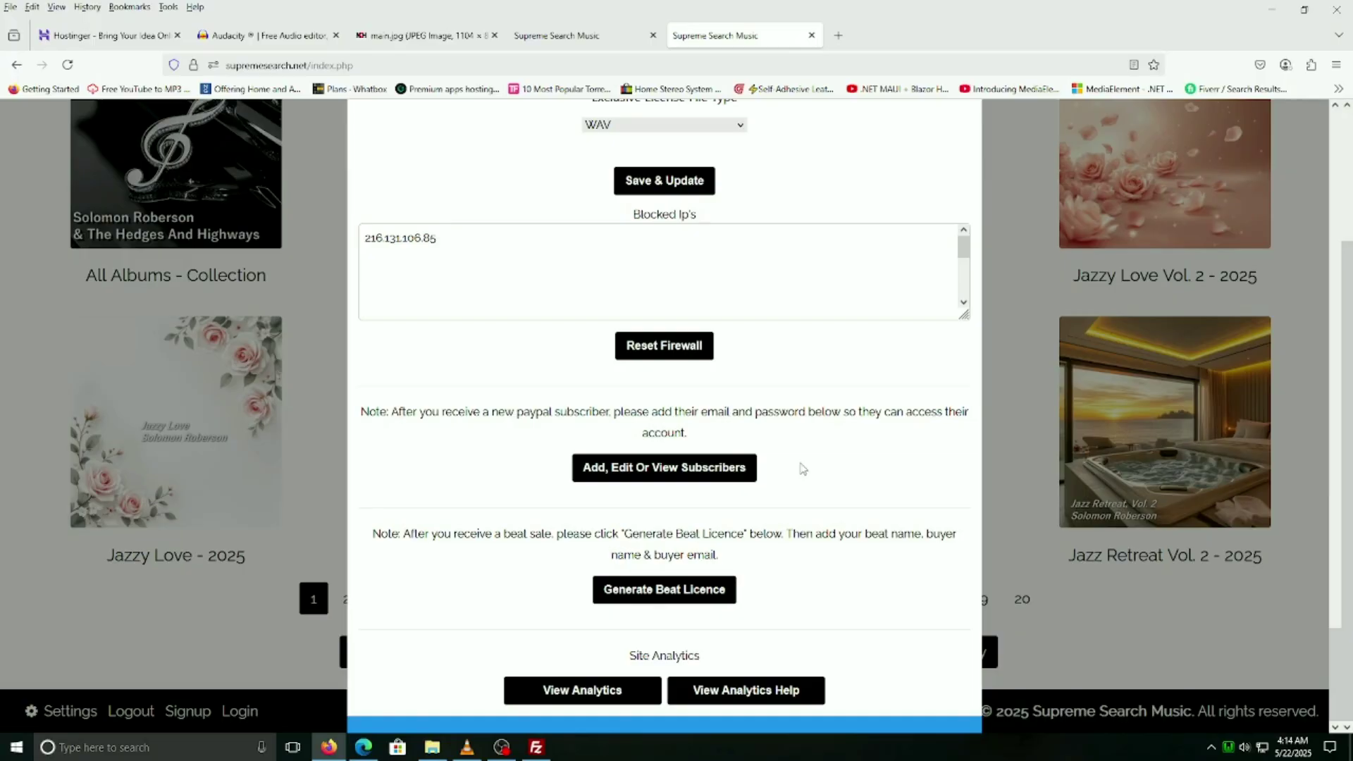
Leave the Bandcamp artist page for the Supreme Search Music catalog tab.
scroll(801, 462, up, 10)
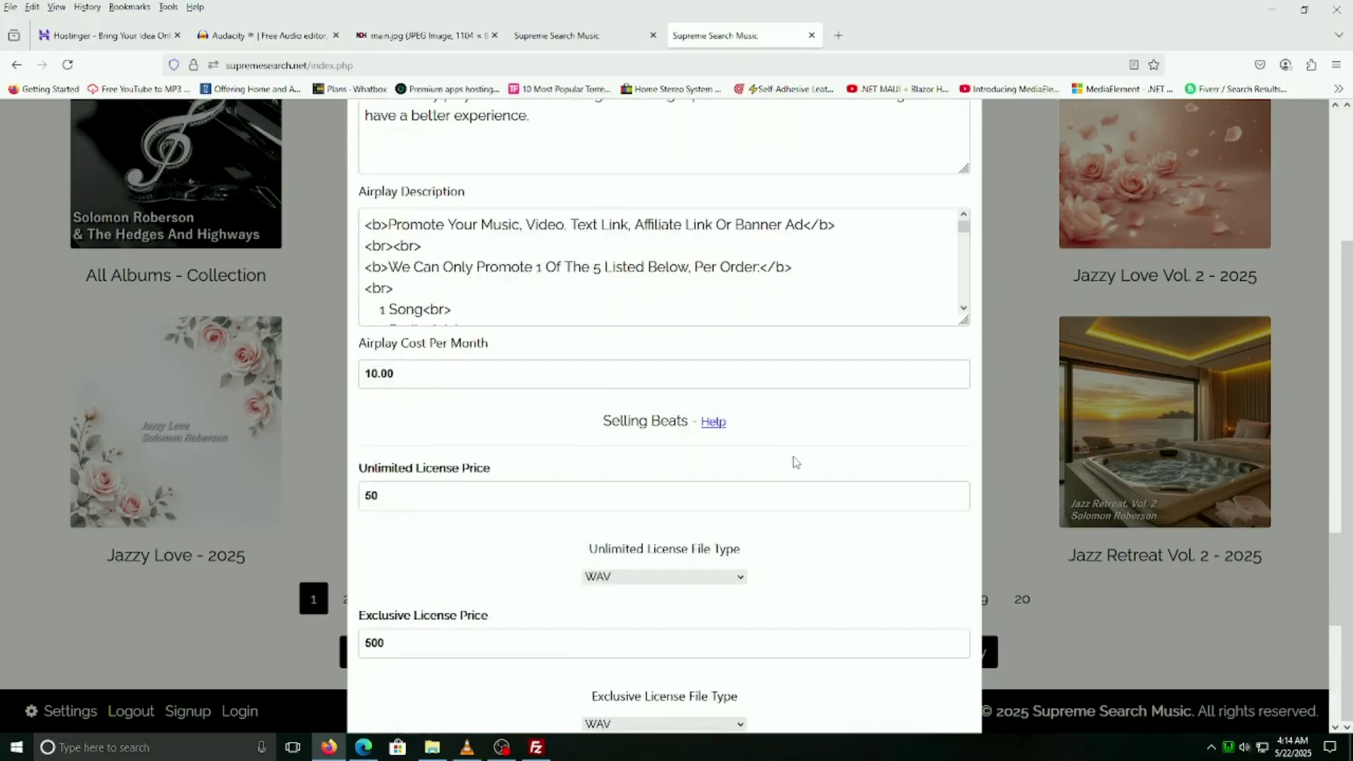
scroll(734, 431, up, 5)
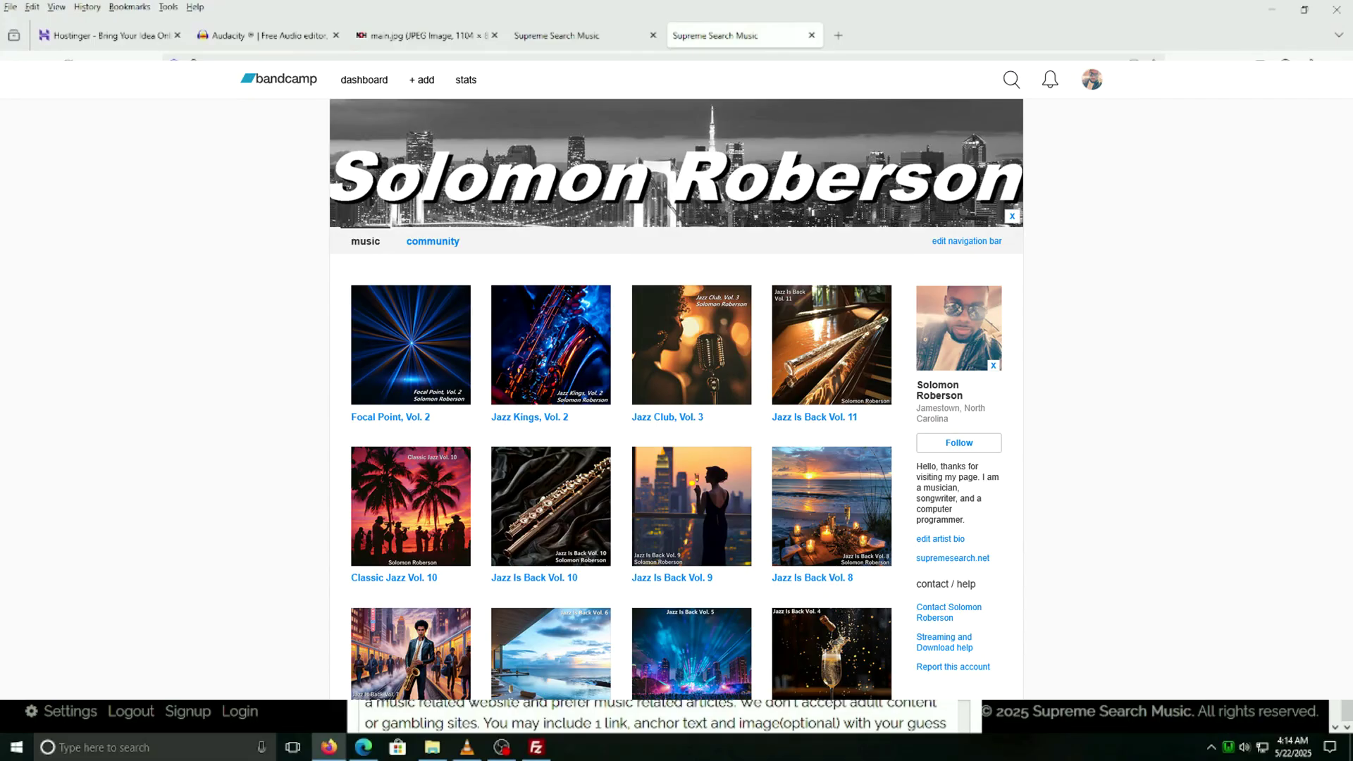
click(570, 47)
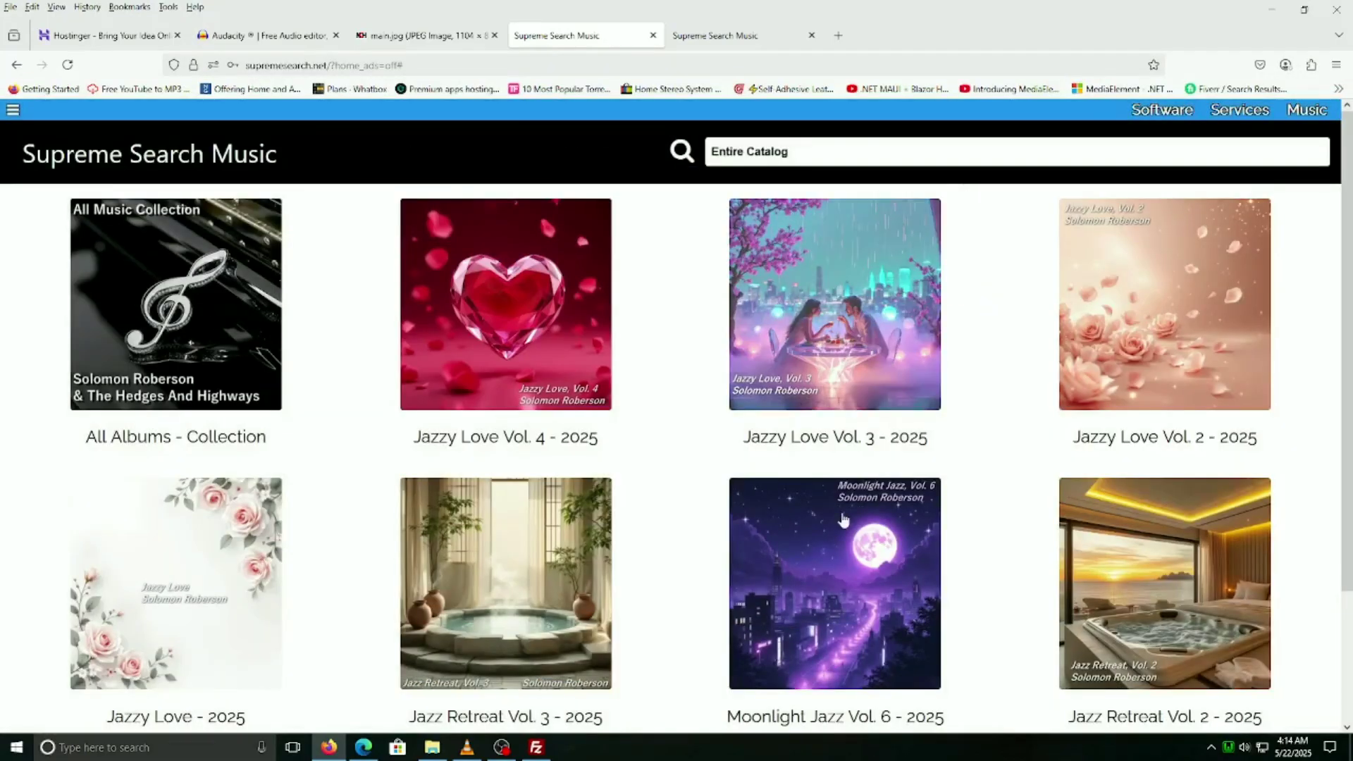
Open Jazzy Love Vol. 3, collapse its ad banner, and play Falling In Love.
click(797, 348)
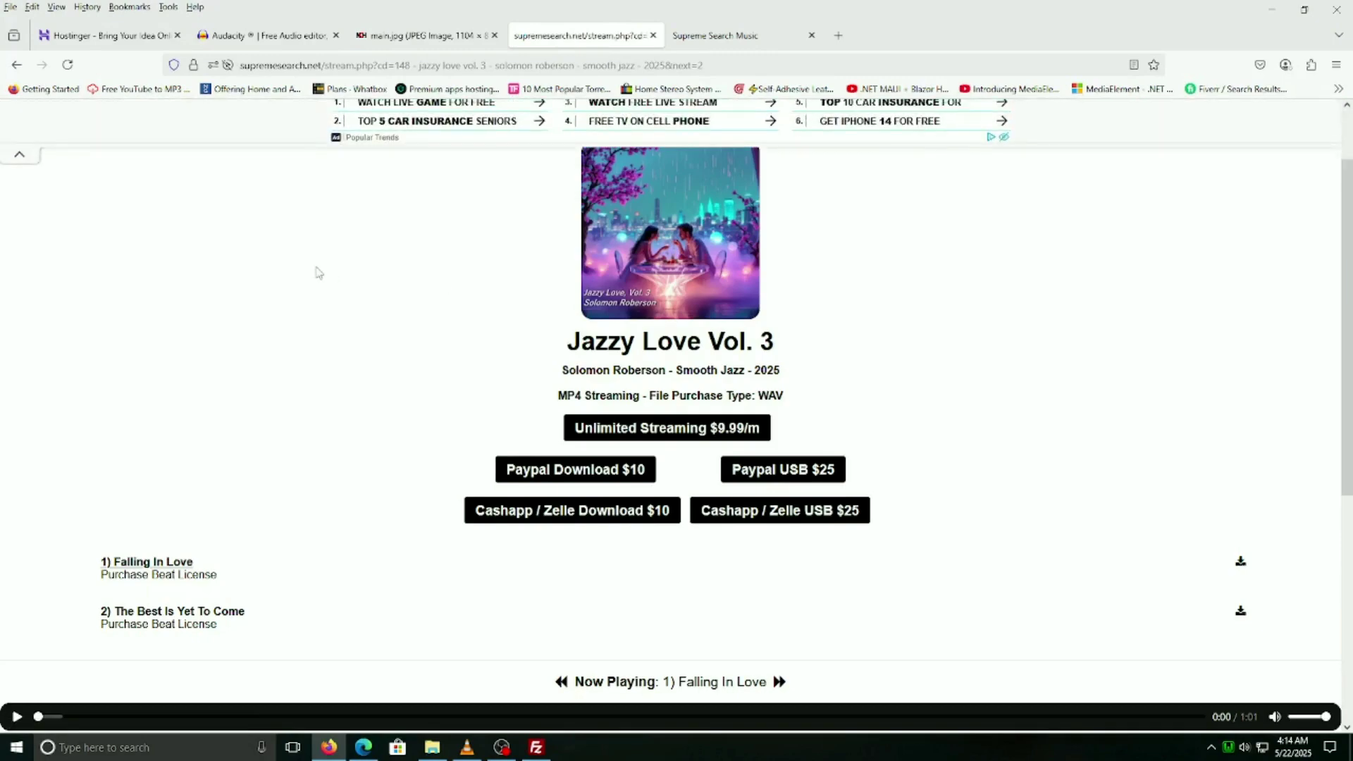
click(19, 174)
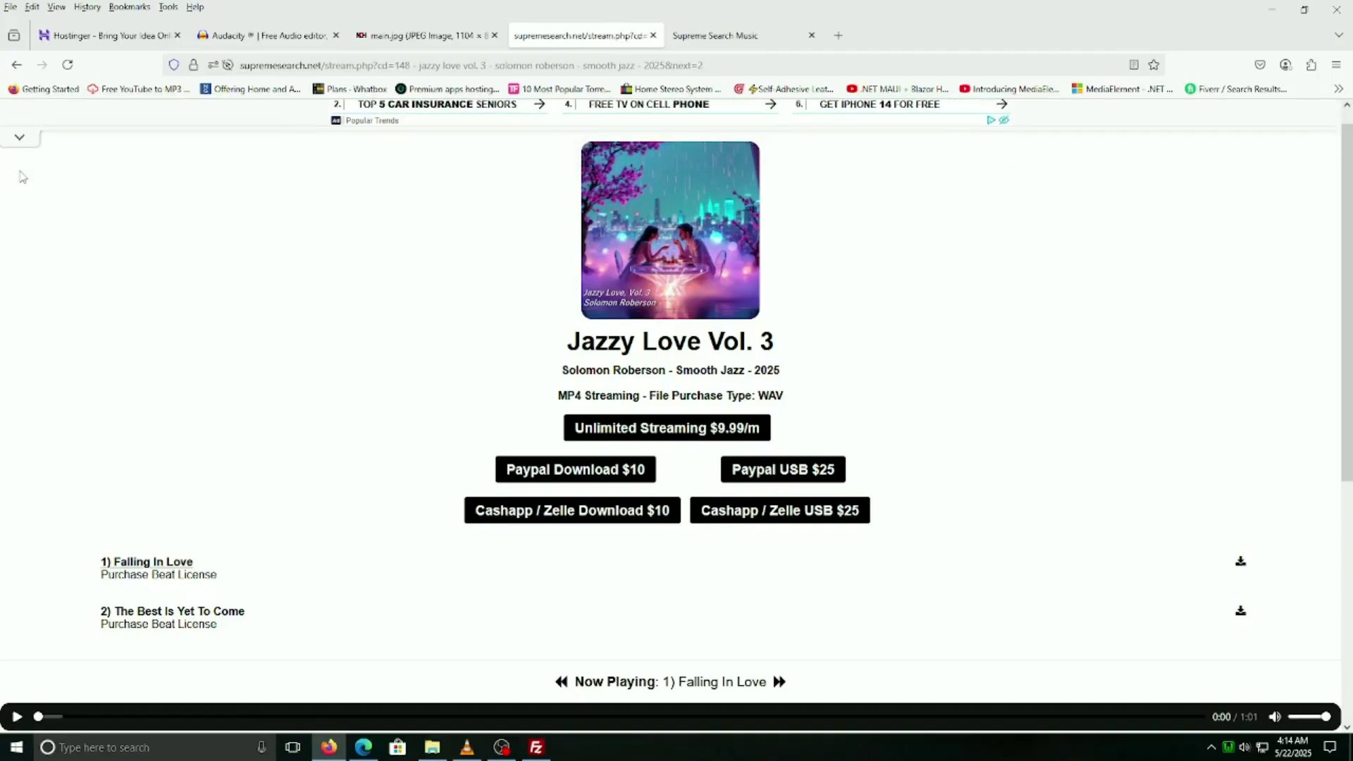
click(15, 718)
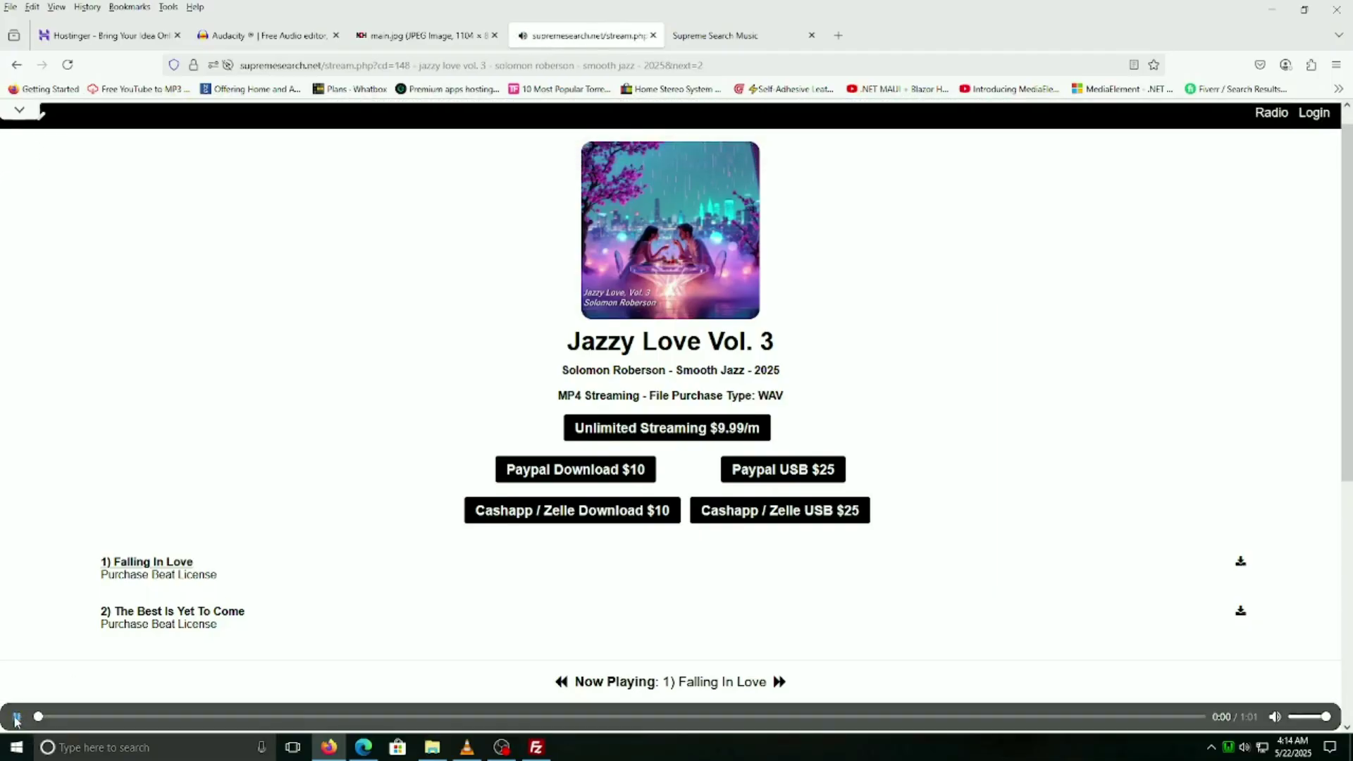